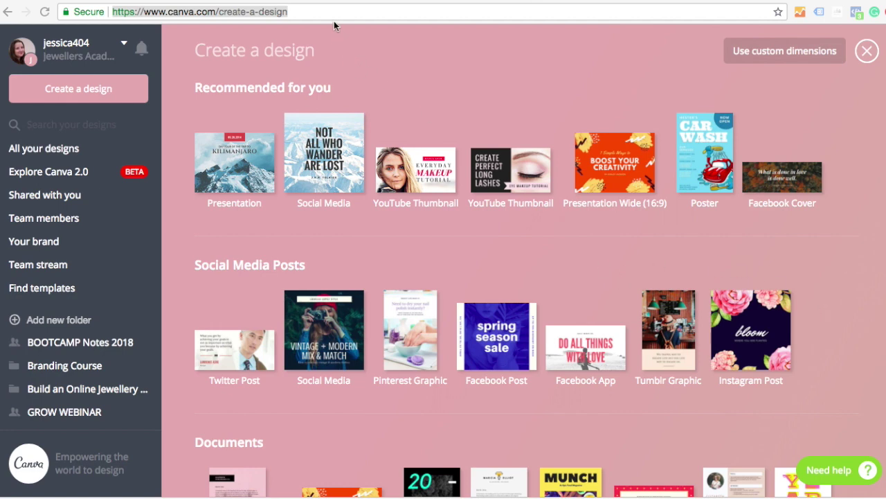
Go to the Canva home page in the browser
left_click(235, 12)
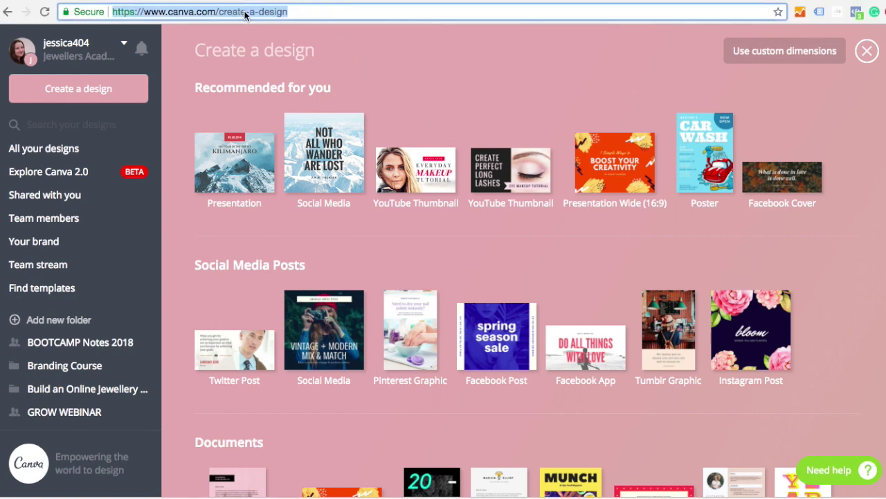
type("Can")
key("Return")
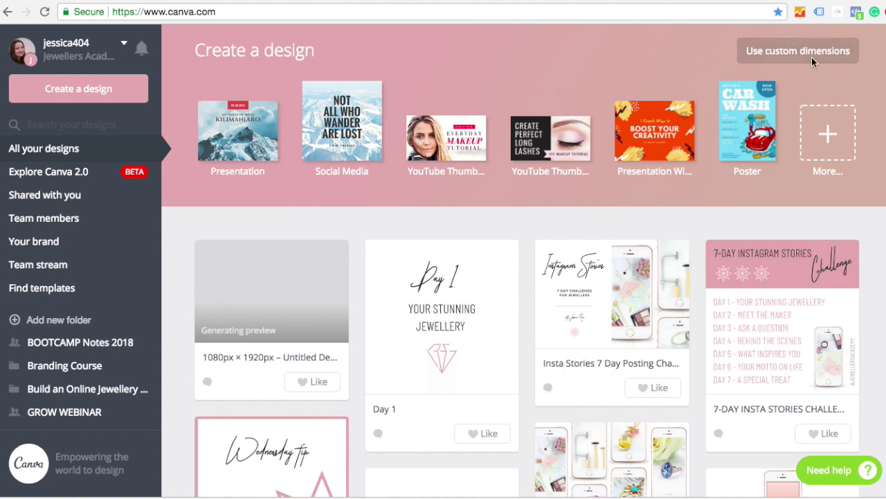
Start a new design with custom dimensions of 1080 width and 1920 height
left_click(79, 88)
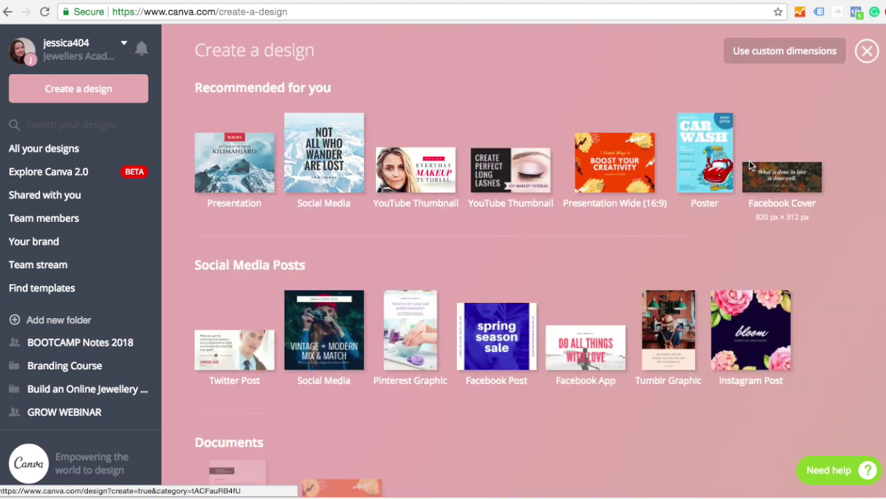
left_click(788, 53)
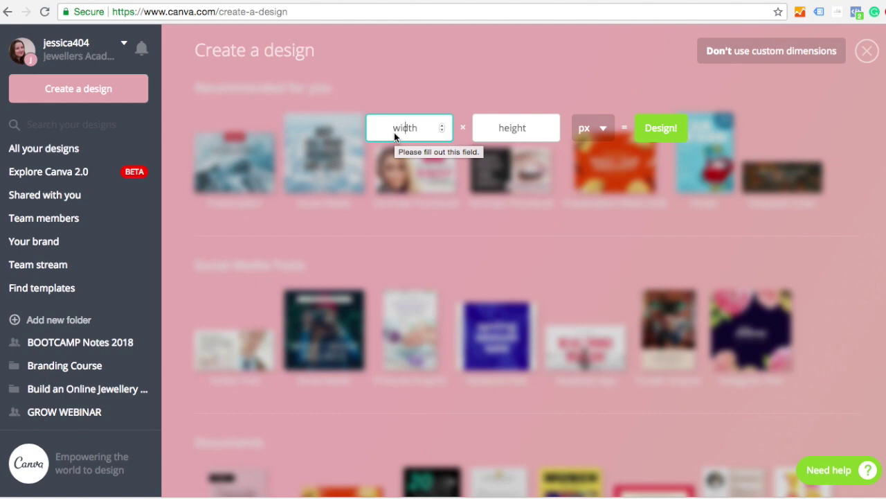
type("1080")
key("Tab")
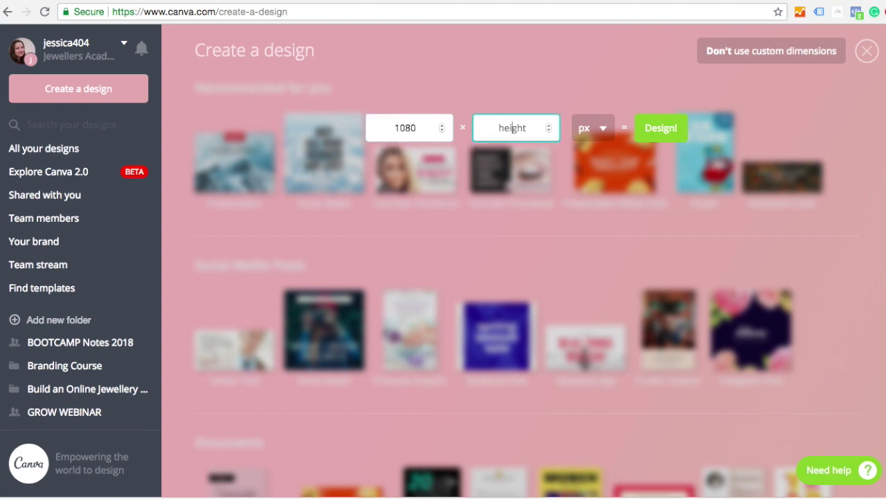
type("1920")
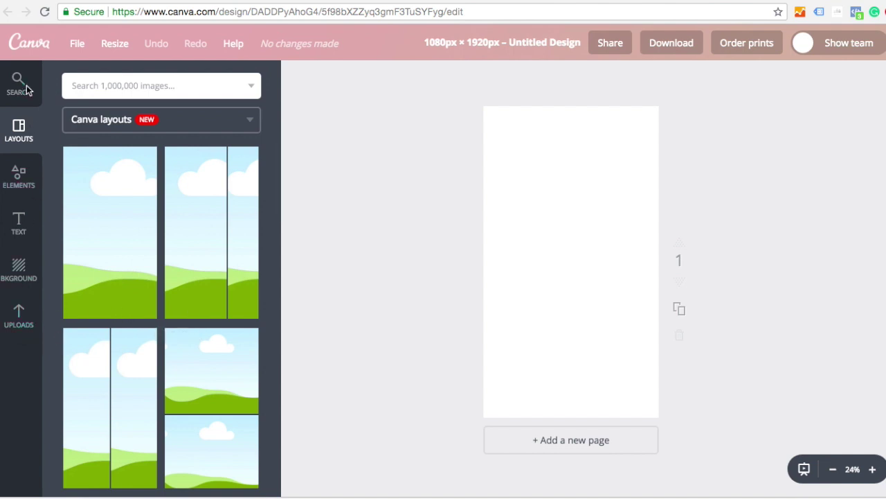
Show the Uploads panel and dismiss the file chooser without uploading anything
left_click(19, 318)
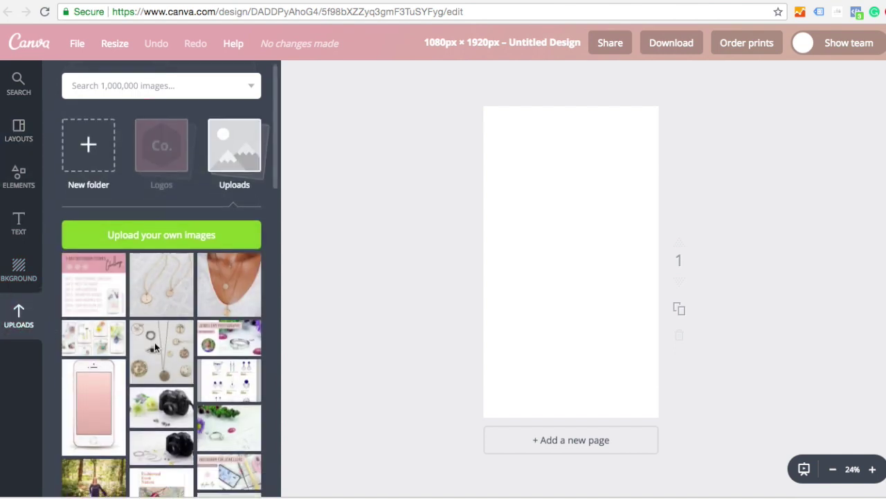
left_click(172, 236)
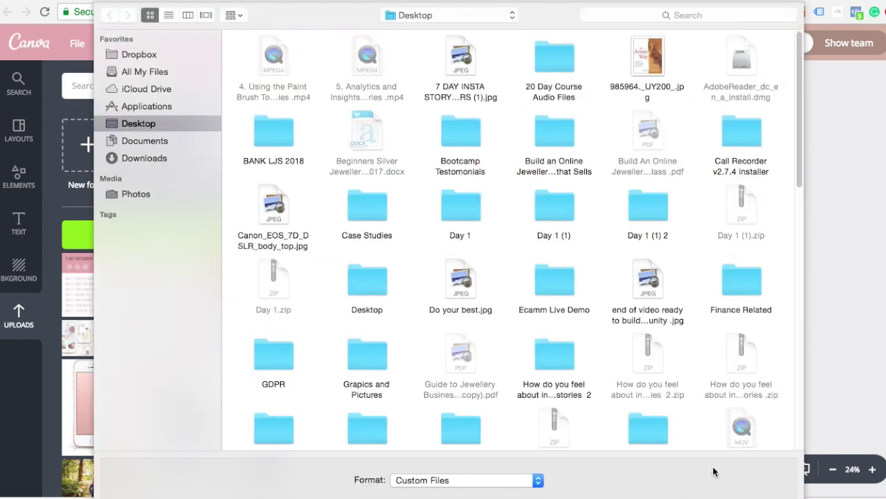
key("Escape")
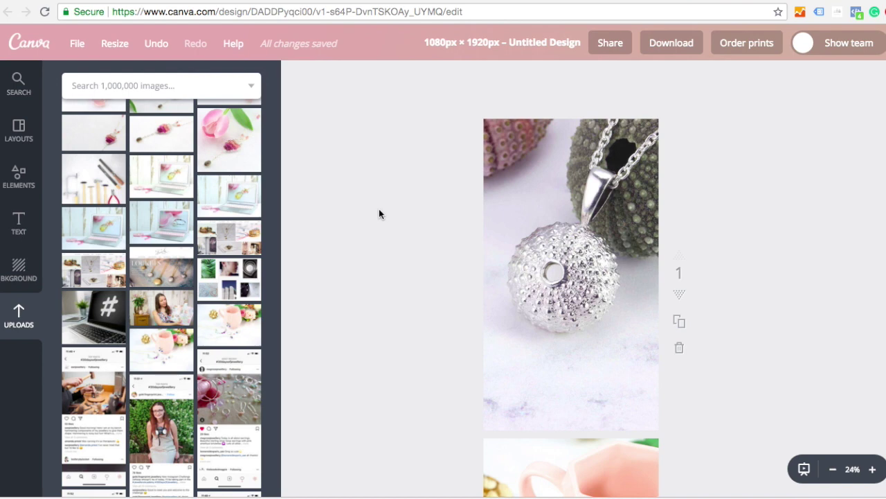
Duplicate the camera lens page and delete the lens photo from the copy, leaving page 4 blank
scroll(581, 236, "down", 10)
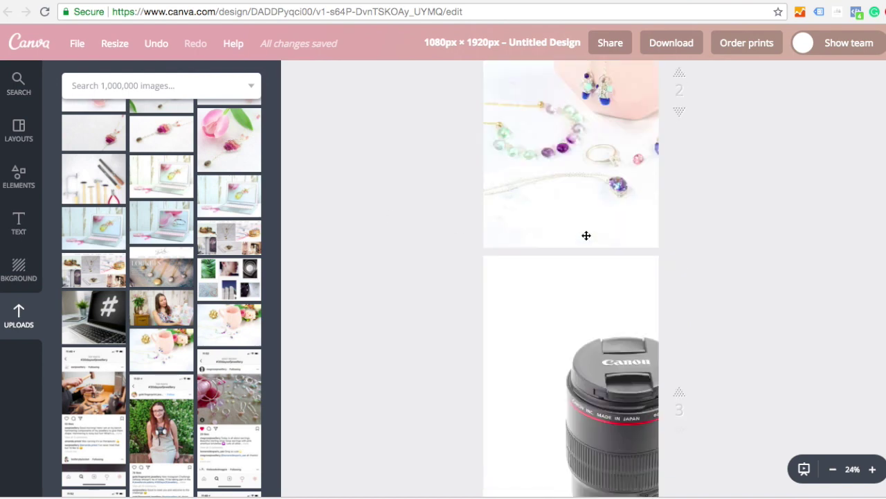
left_click(678, 286)
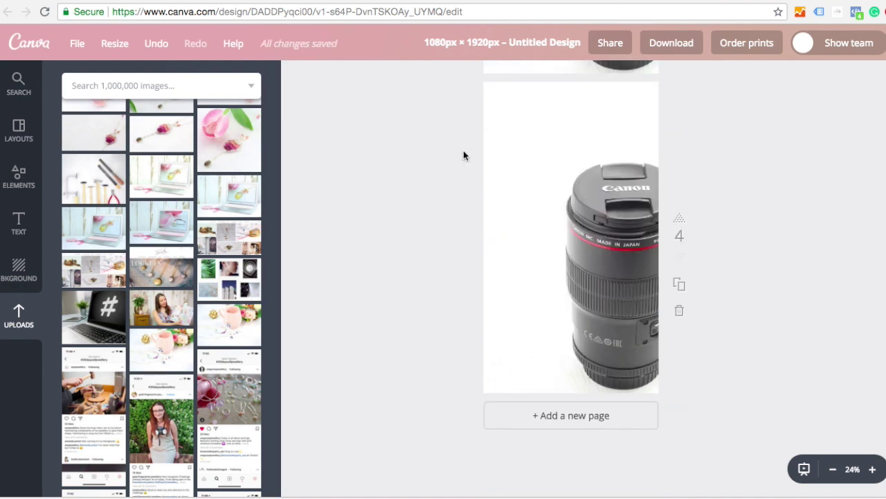
left_click(547, 152)
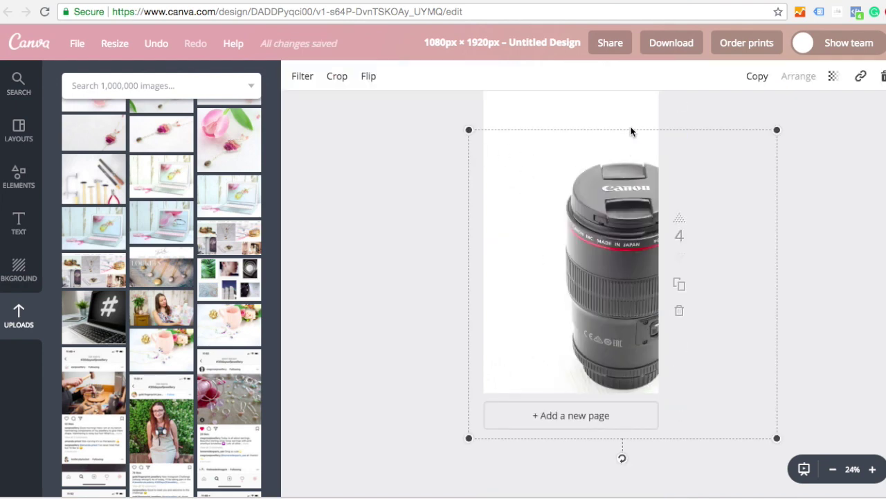
key("Delete")
scroll(169, 185, "up", 1)
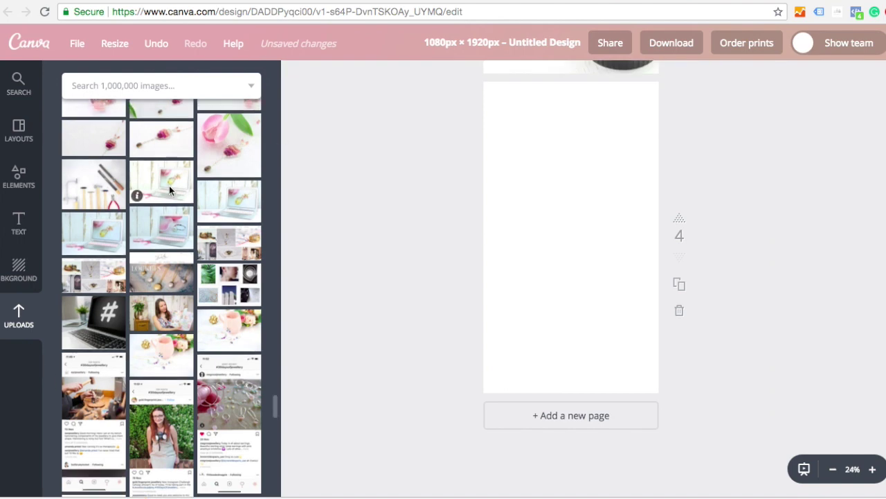
scroll(169, 186, "up", 5)
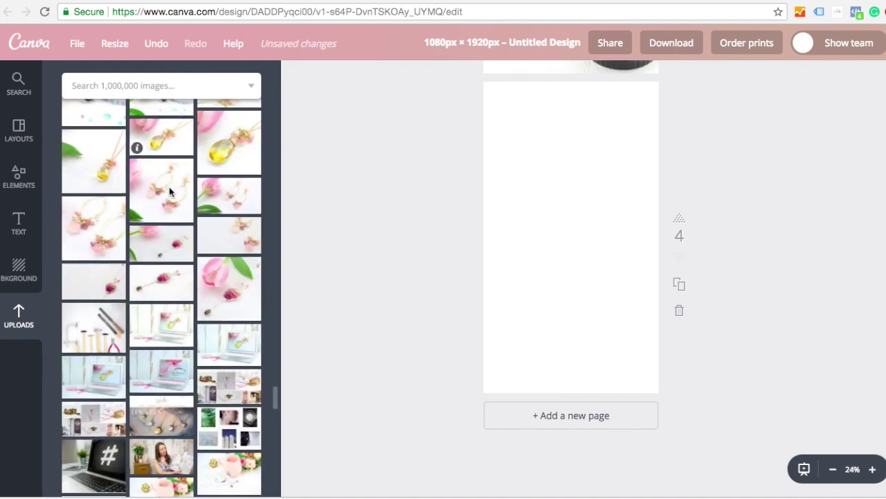
scroll(169, 188, "up", 3)
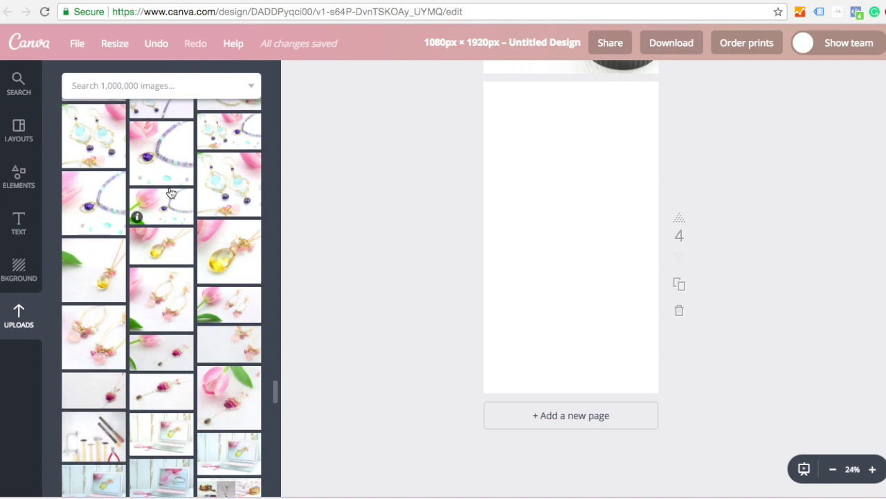
scroll(171, 191, "up", 1)
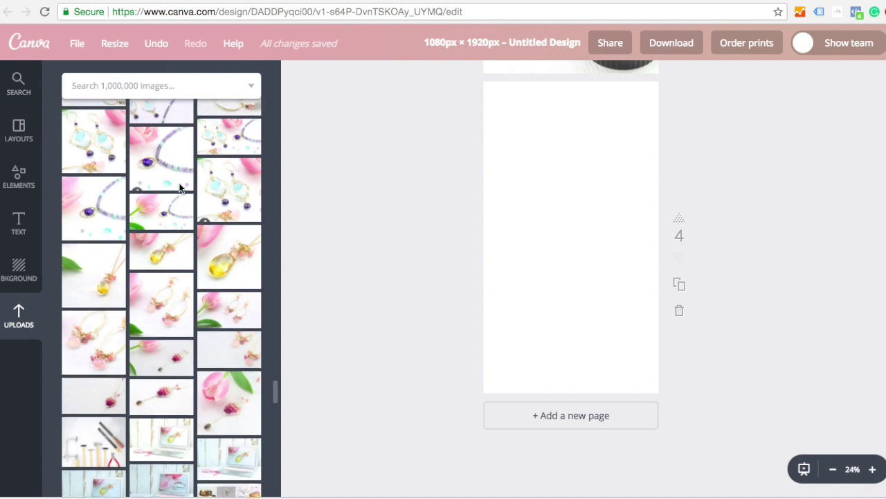
Place the purple pendant necklace photo on page 4, enlarge it and move it to the top
left_click_drag(169, 158, 606, 194)
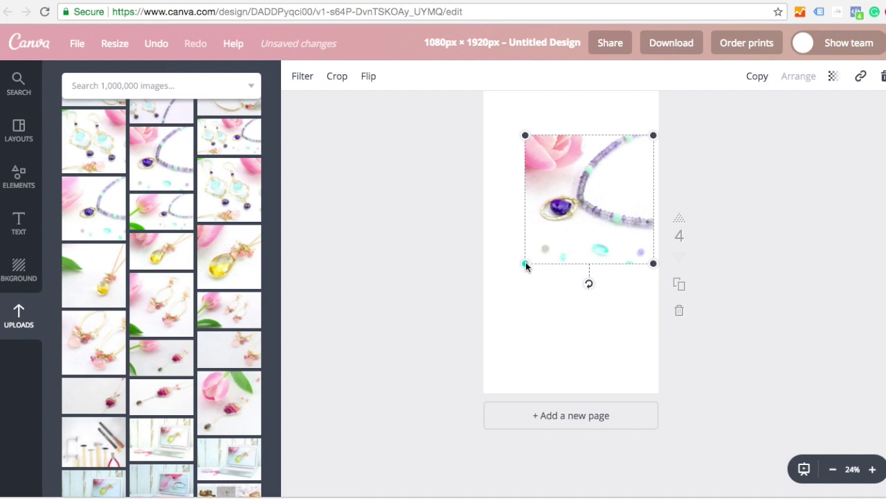
left_click_drag(525, 264, 433, 342)
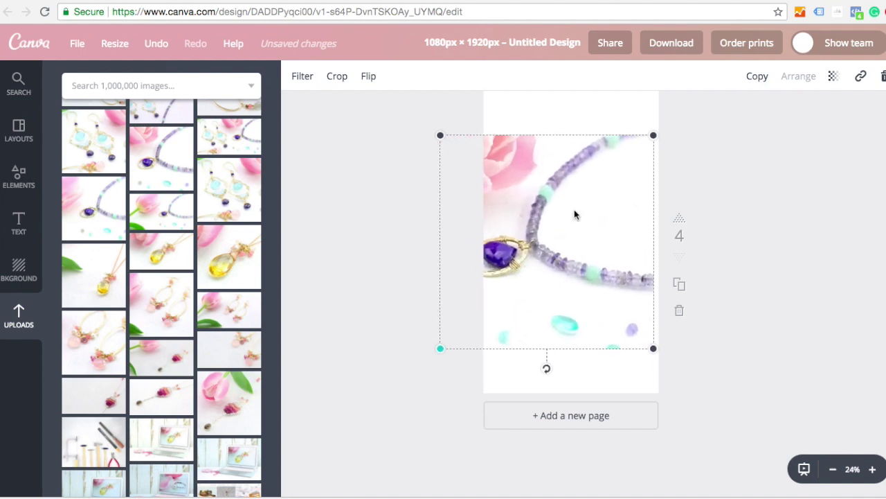
left_click(748, 161)
scroll(592, 212, "up", 1)
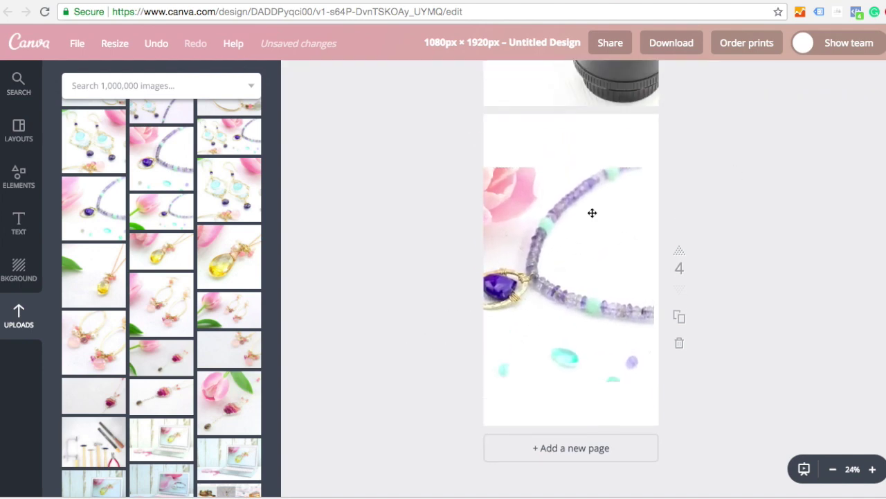
left_click_drag(592, 213, 608, 157)
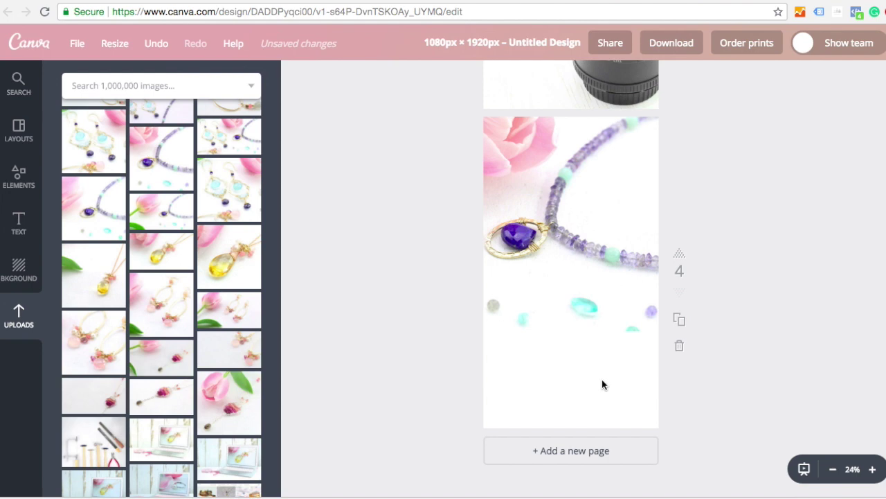
Enlarge the necklace photo to cover page 4 and shift it slightly right
left_click(648, 320)
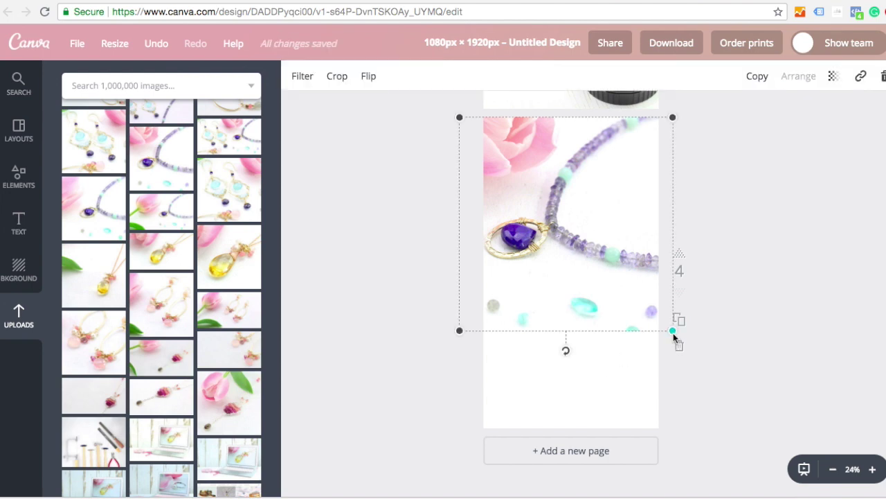
left_click_drag(673, 332, 776, 412)
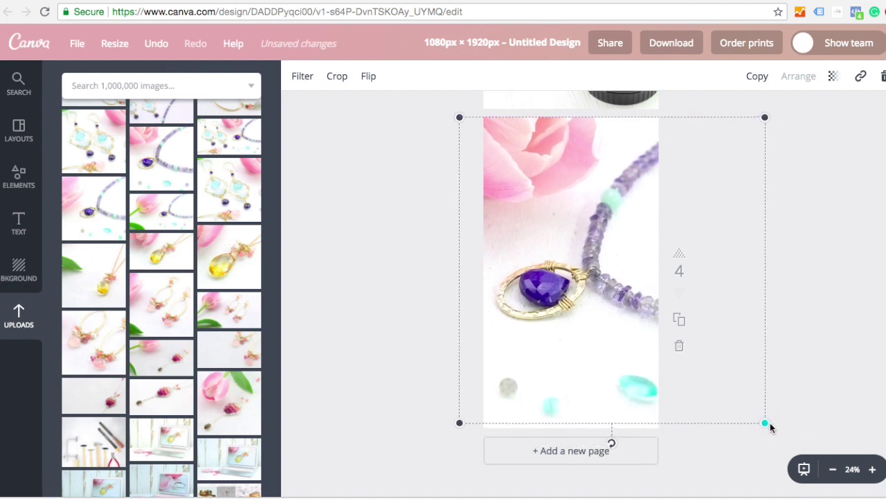
left_click(787, 357)
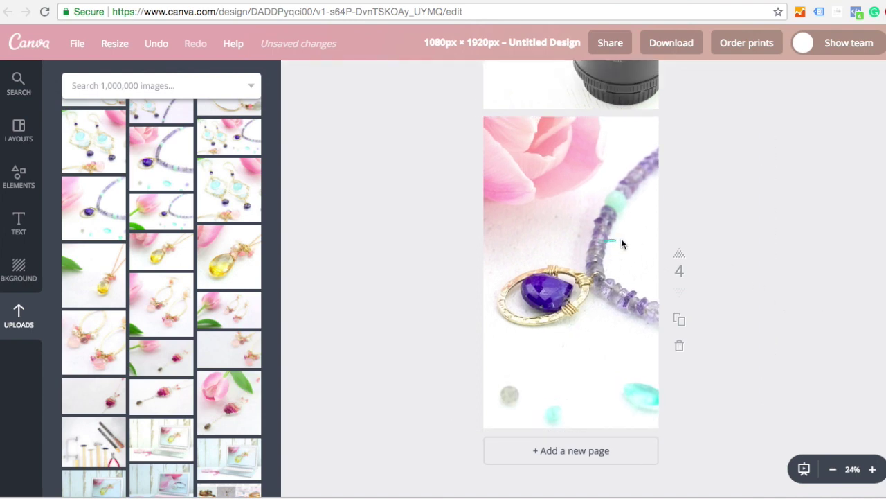
left_click(592, 216)
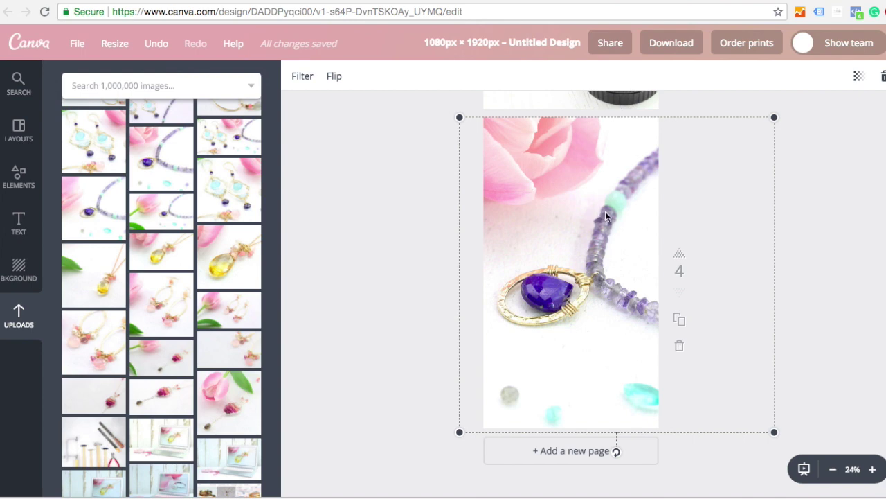
left_click_drag(606, 216, 620, 216)
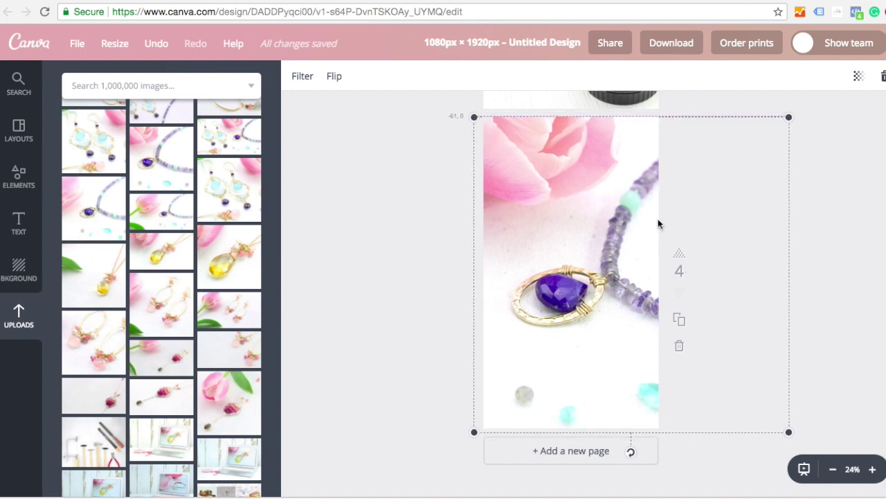
left_click(855, 191)
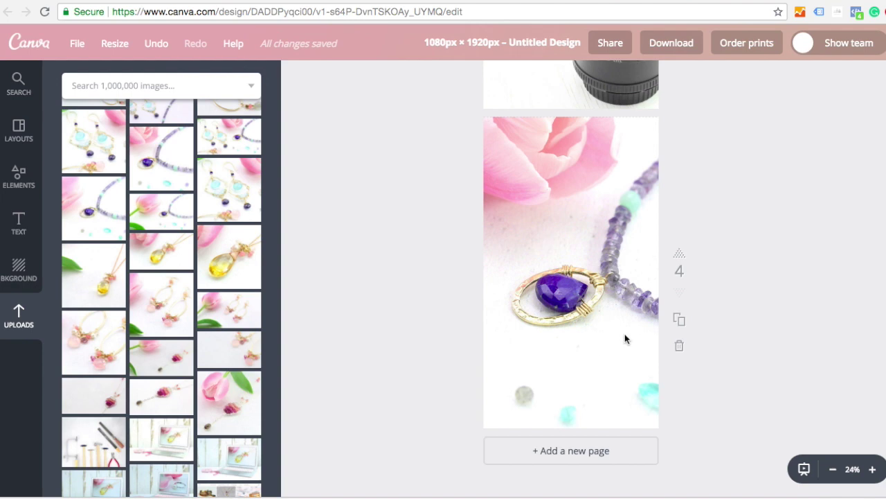
scroll(667, 219, "up", 10)
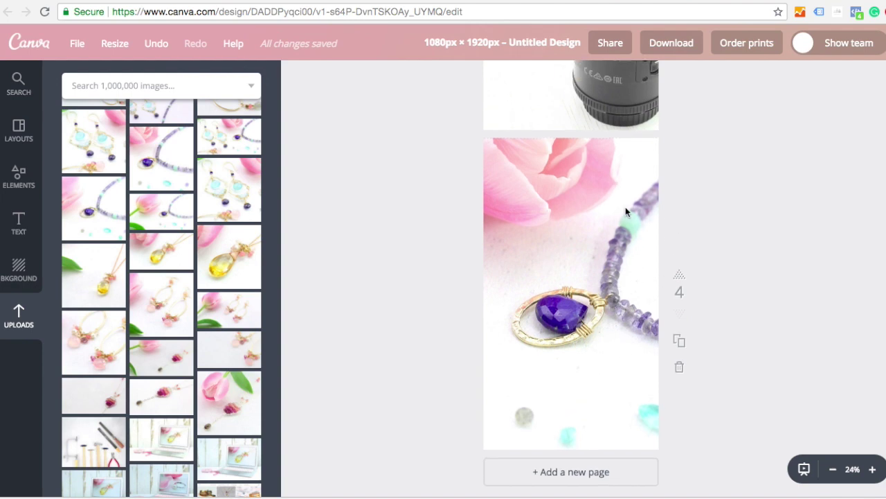
scroll(626, 208, "up", 5)
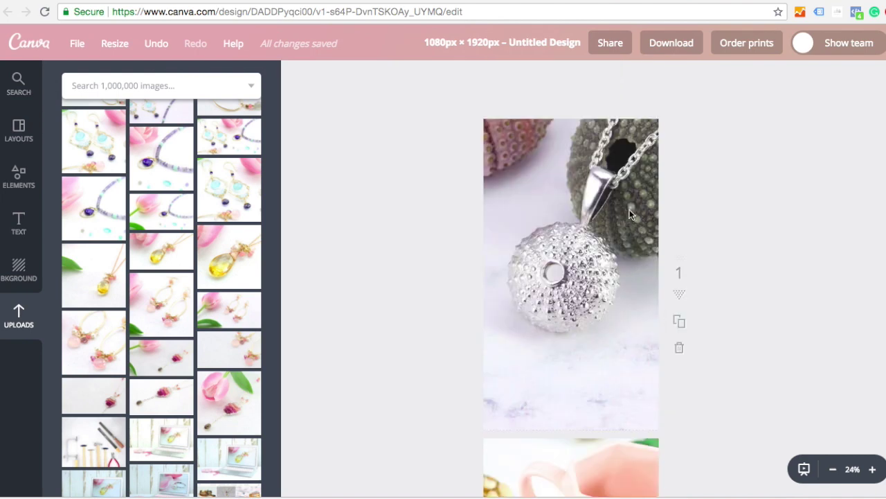
Add a heading below the pendant reading 'Lovely new jewellery added today!' and select all its text
left_click(20, 220)
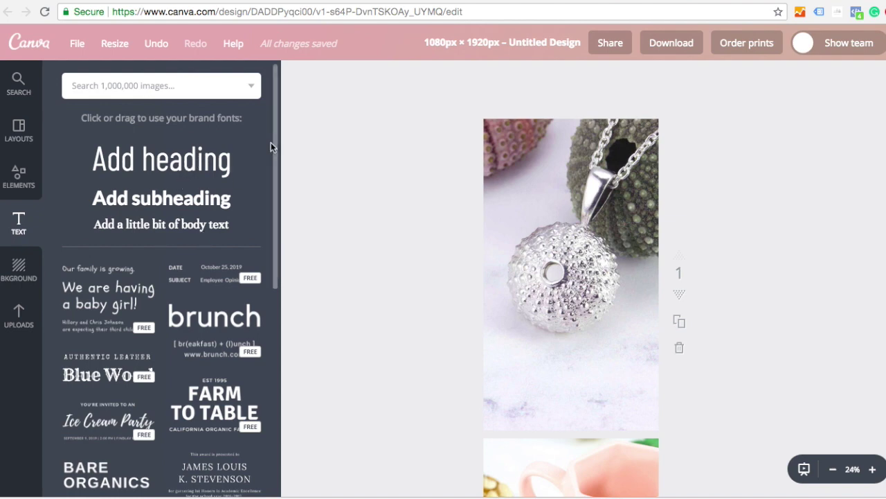
left_click(164, 166)
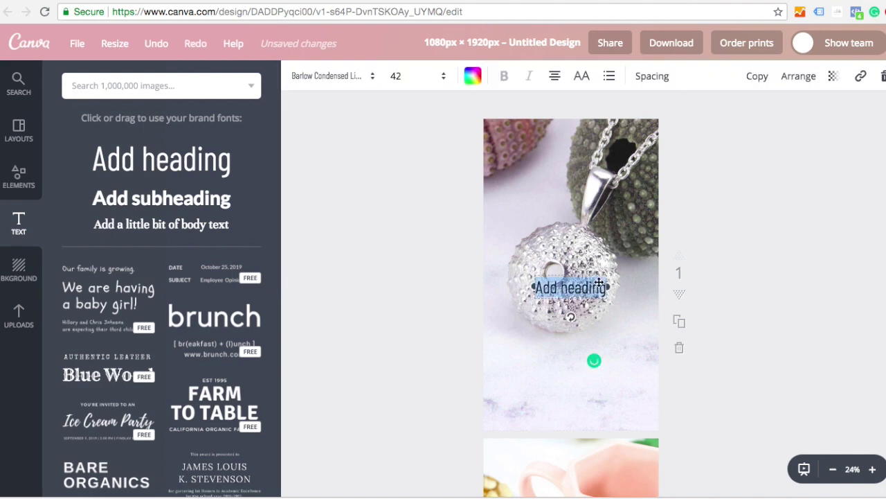
left_click_drag(599, 284, 586, 358)
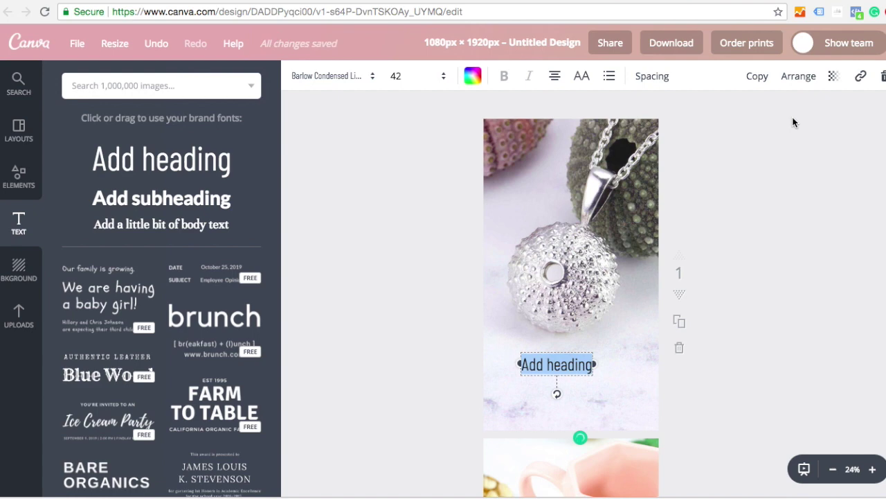
type("Lov")
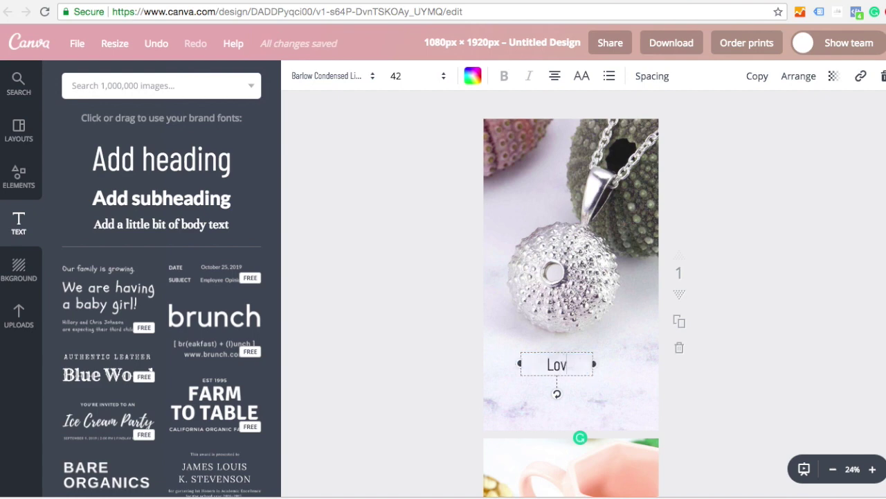
type("ely new")
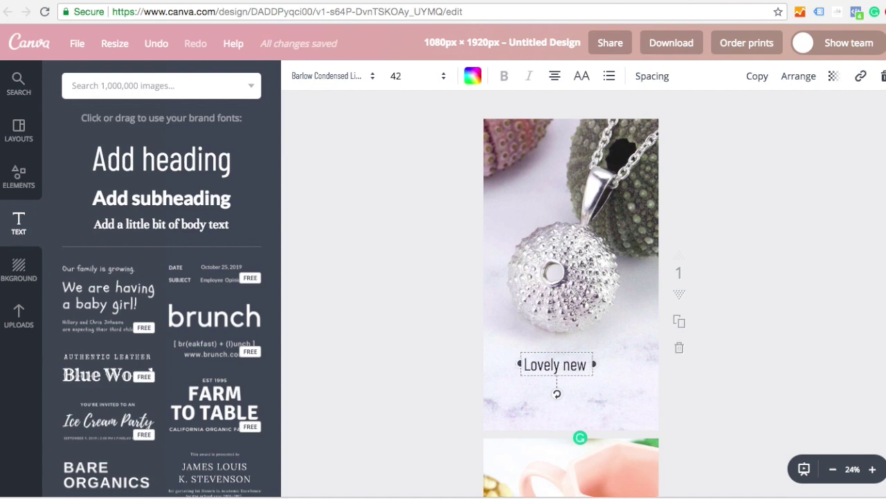
type(" jewellery ad")
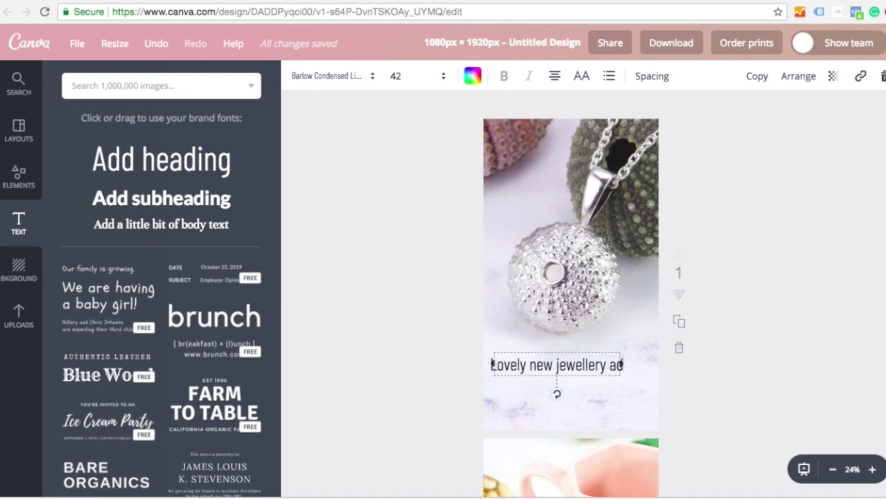
type("ded today")
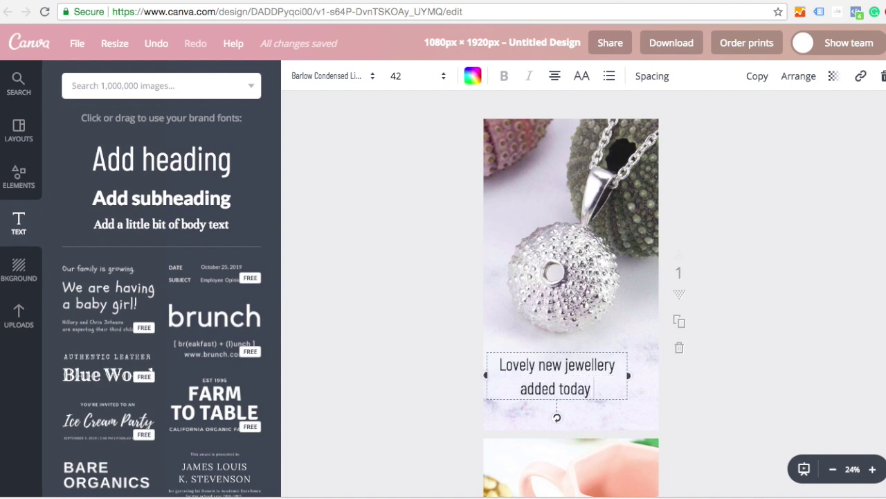
type("!")
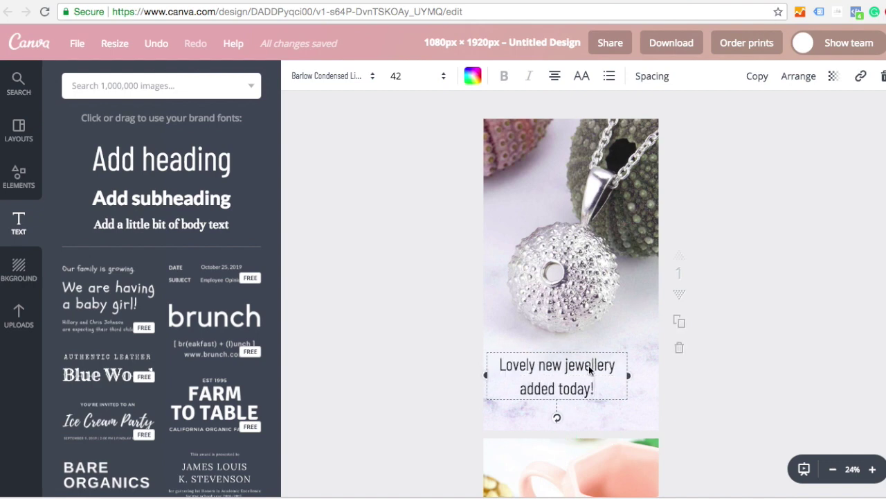
key("ctrl+a")
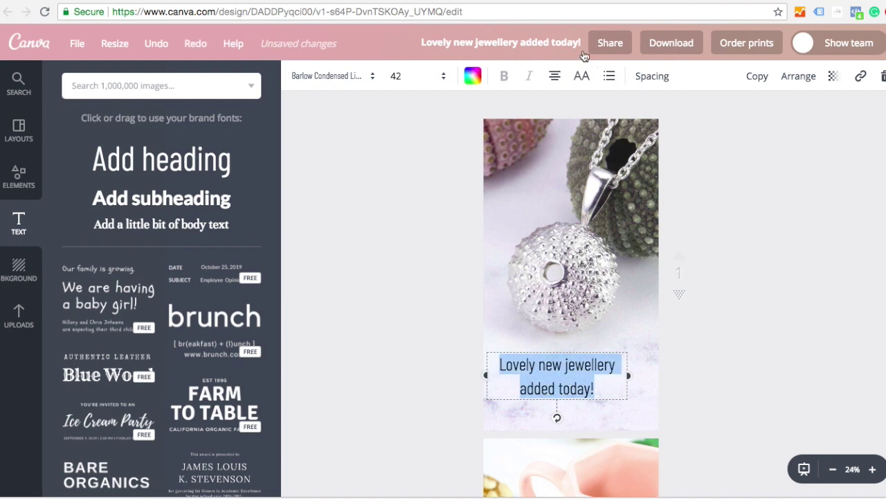
Make the caption uppercase, leaving its font and colour unchanged
left_click(344, 74)
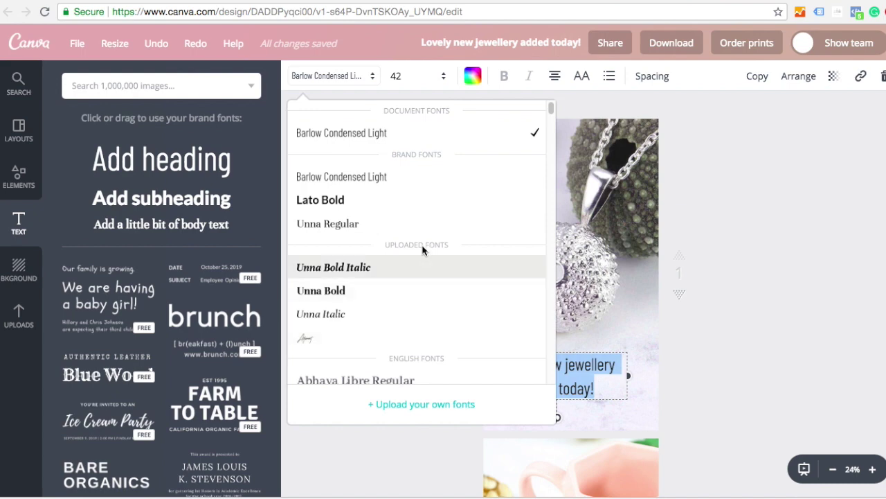
scroll(430, 249, "down", 10)
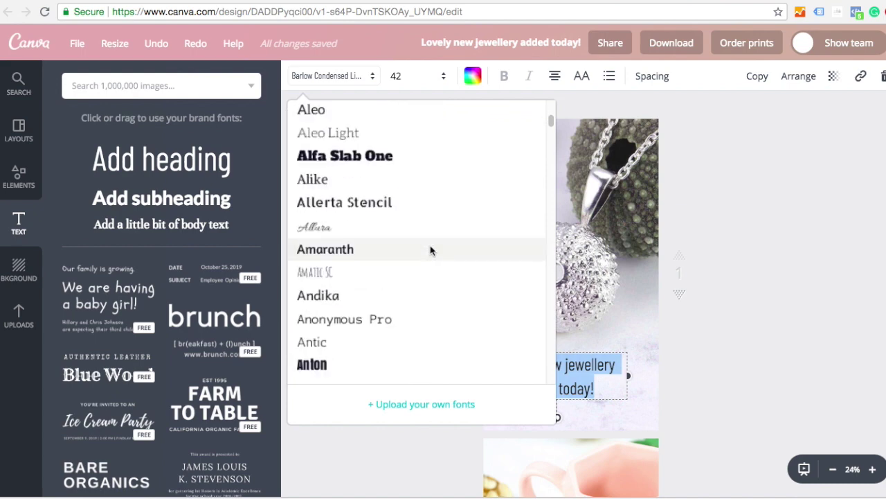
left_click(375, 77)
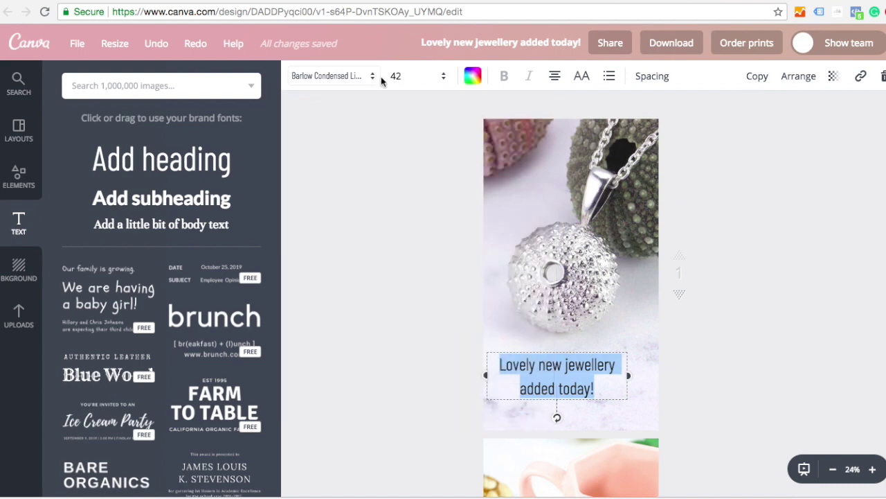
left_click(582, 77)
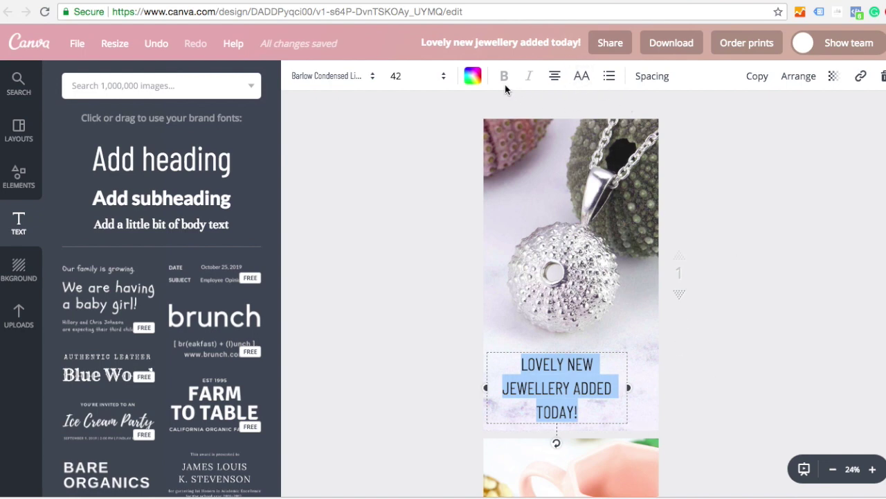
left_click(472, 77)
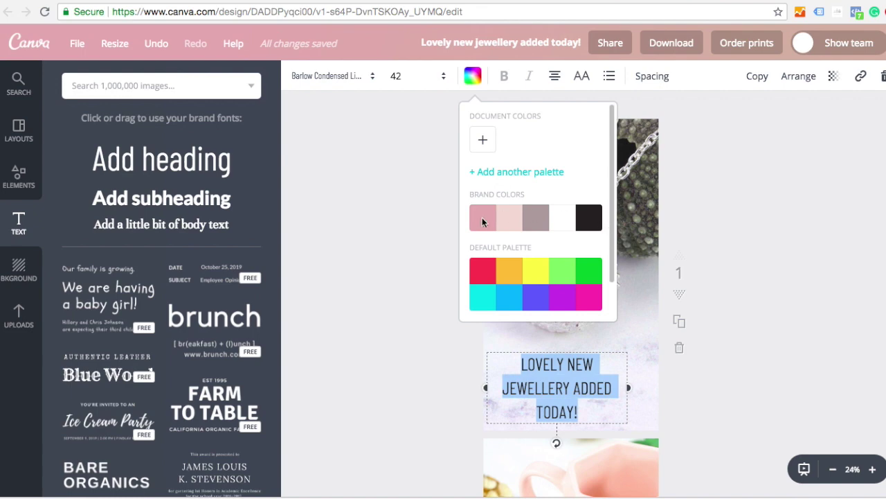
left_click(475, 77)
left_click(664, 381)
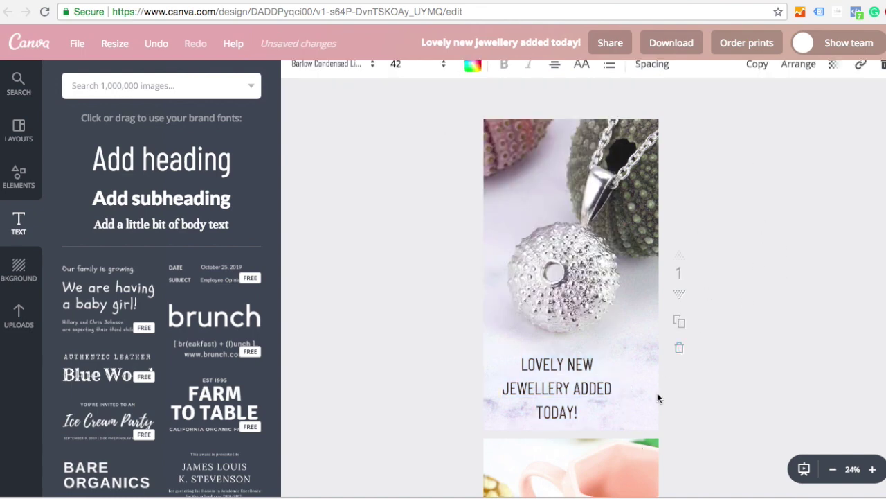
Left-align the caption and nudge it slightly up and right
left_click(557, 388)
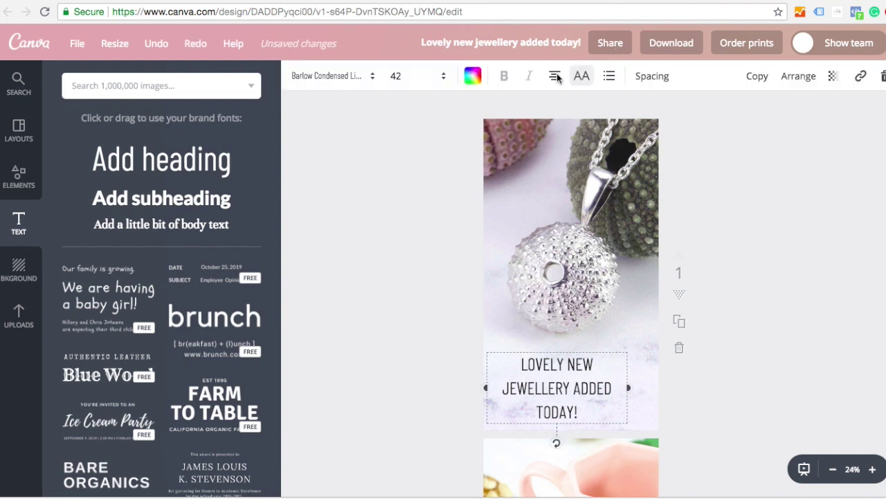
left_click(555, 76)
left_click(557, 115)
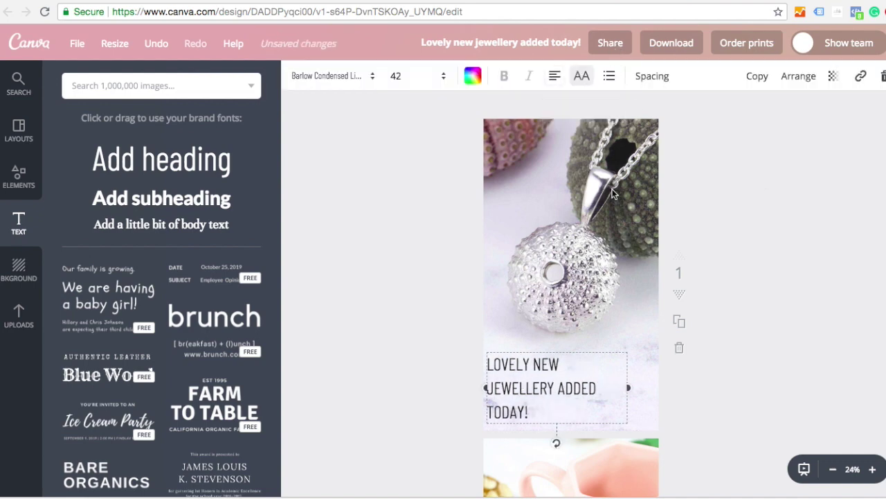
left_click_drag(571, 385, 583, 379)
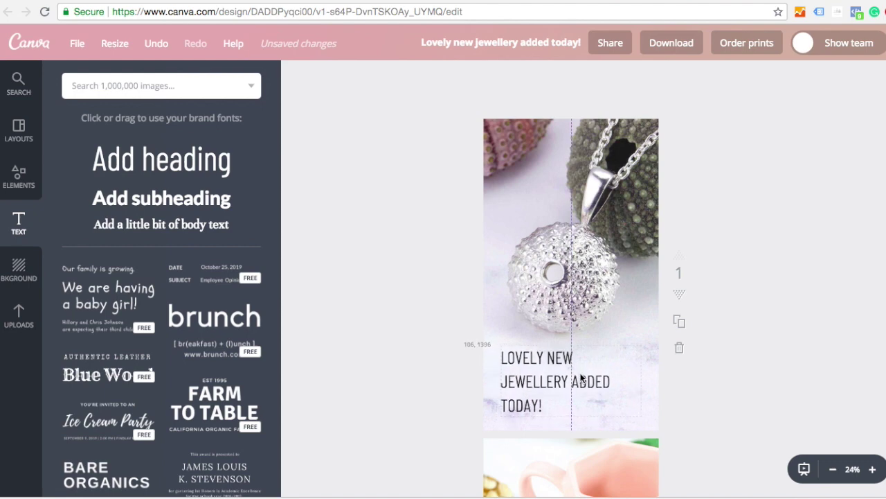
Set the caption font size to 36 and move it down and left on the photo
left_click(566, 392)
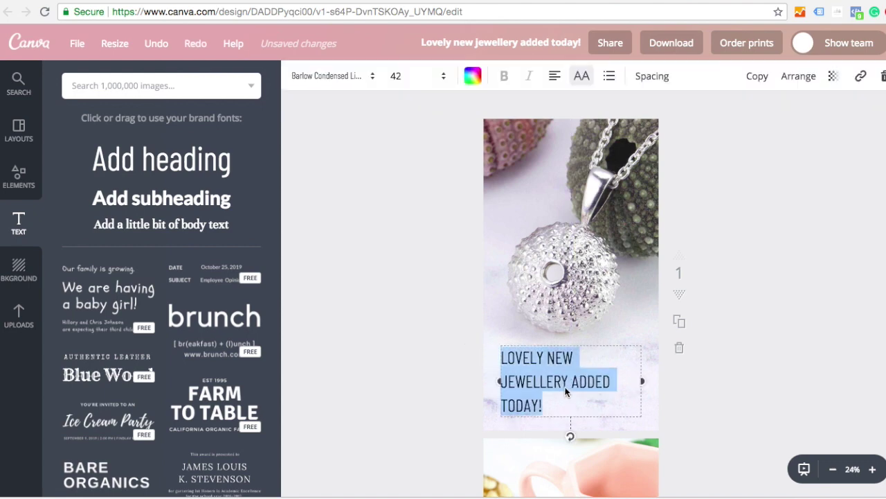
left_click(426, 75)
left_click(398, 193)
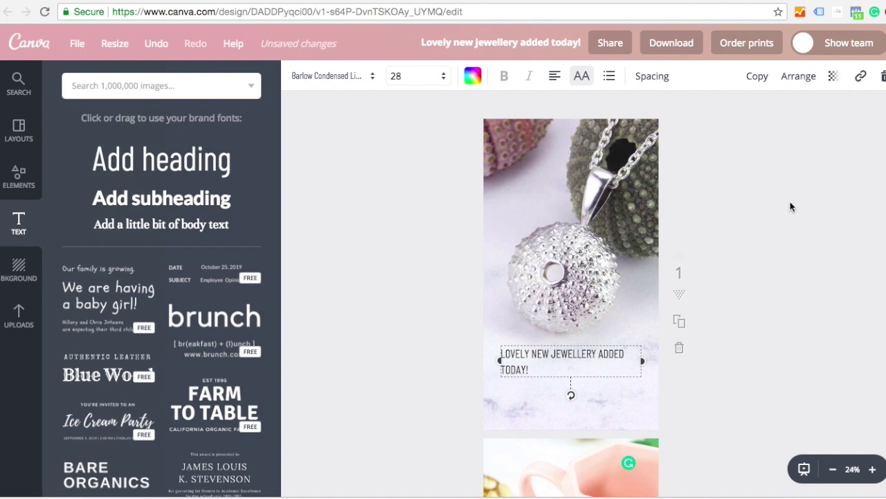
left_click(410, 77)
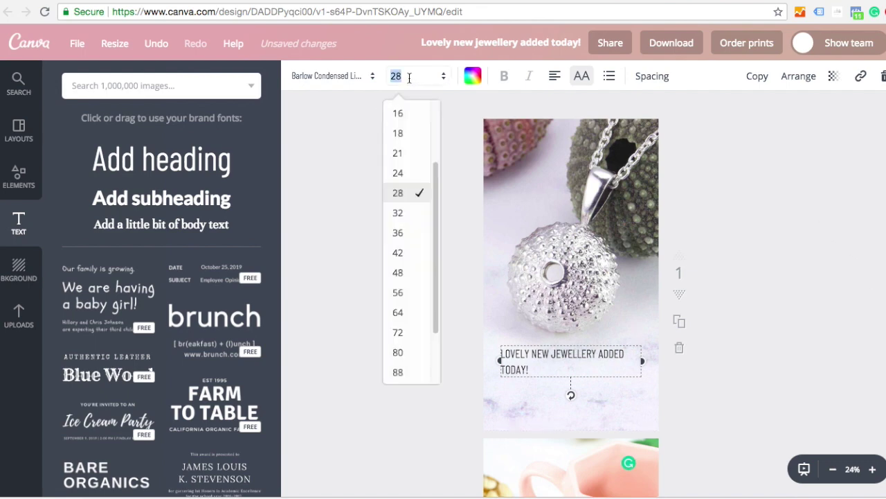
left_click(399, 232)
left_click(736, 211)
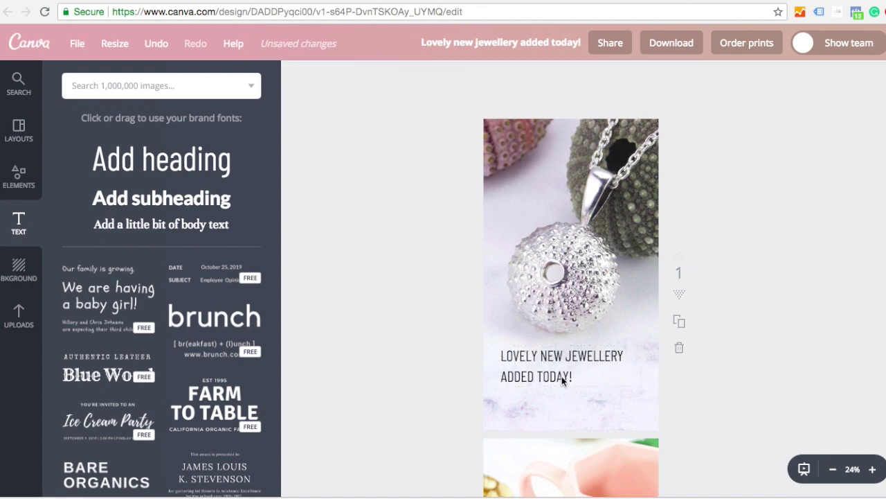
left_click_drag(554, 376, 549, 391)
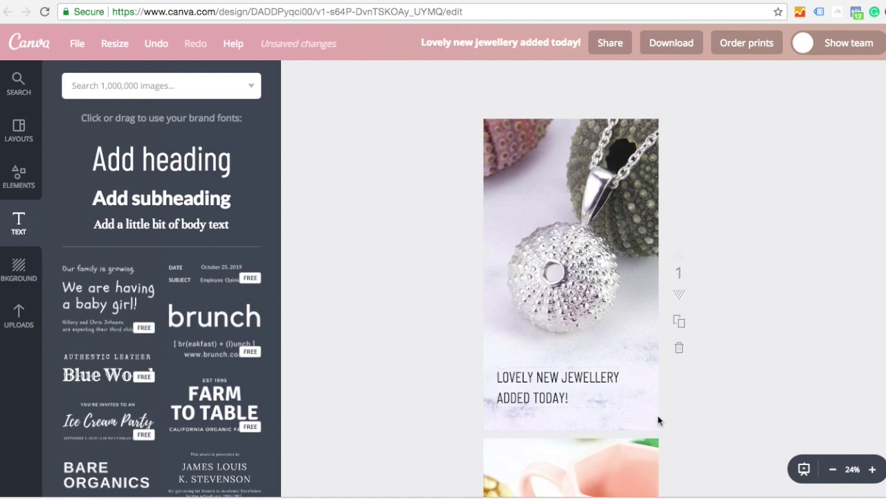
left_click(14, 190)
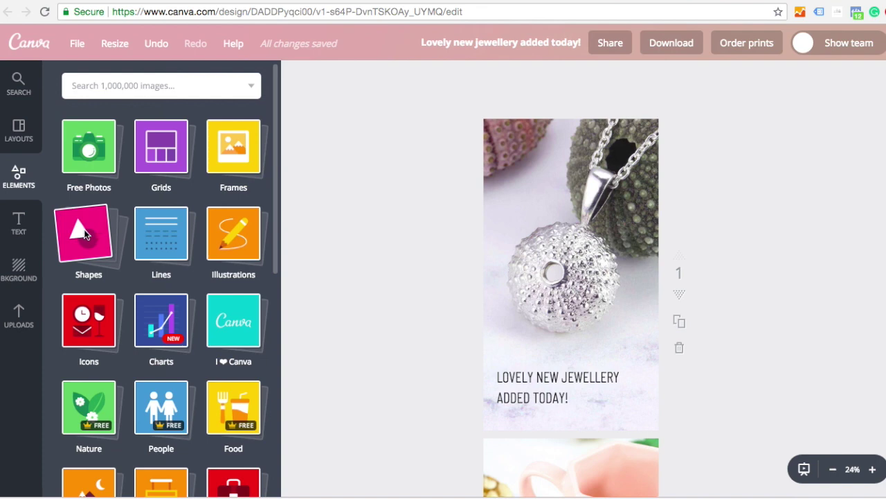
Add a pink square, reshape it into a wide banner over the caption, and send it to the back
left_click(86, 228)
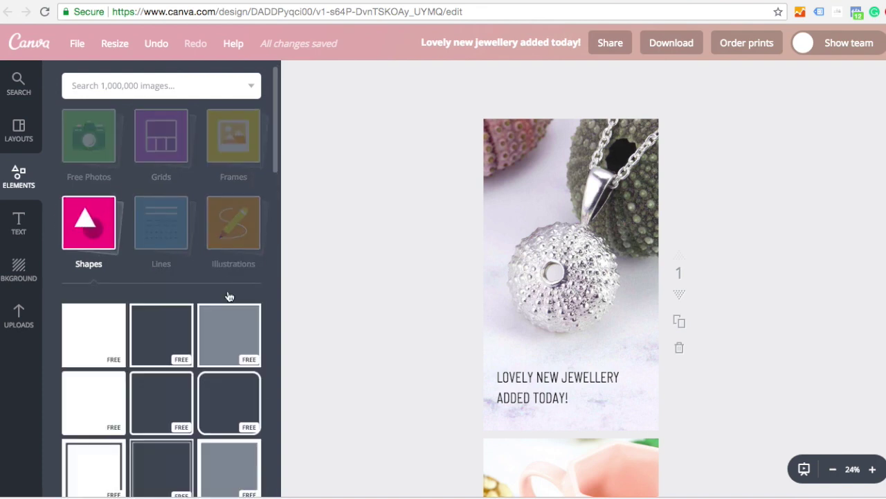
left_click(93, 318)
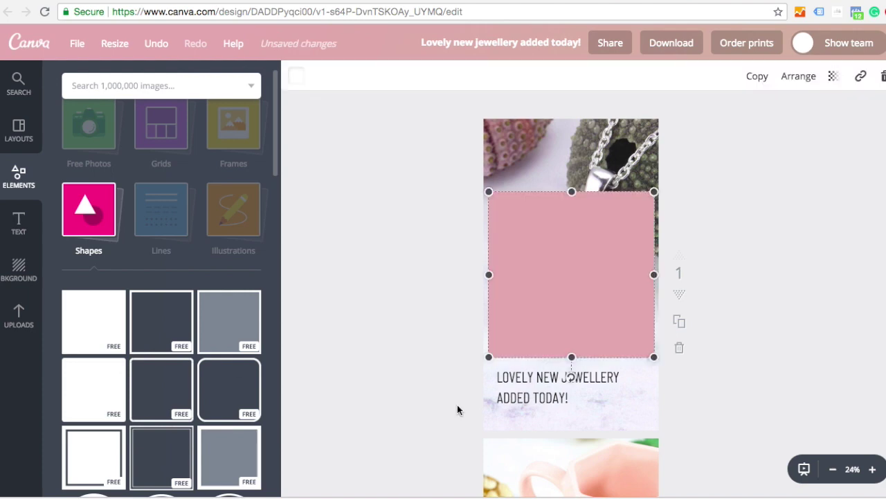
left_click_drag(572, 360, 583, 382)
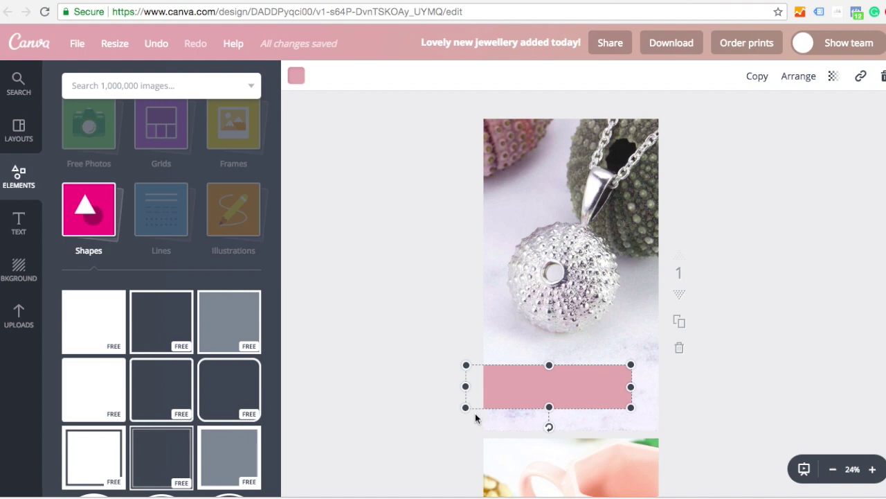
left_click(798, 79)
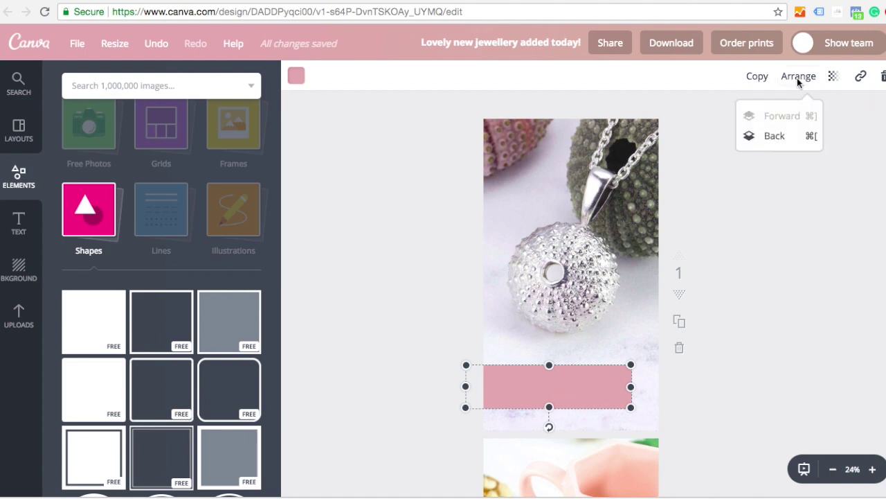
left_click(776, 136)
left_click(673, 210)
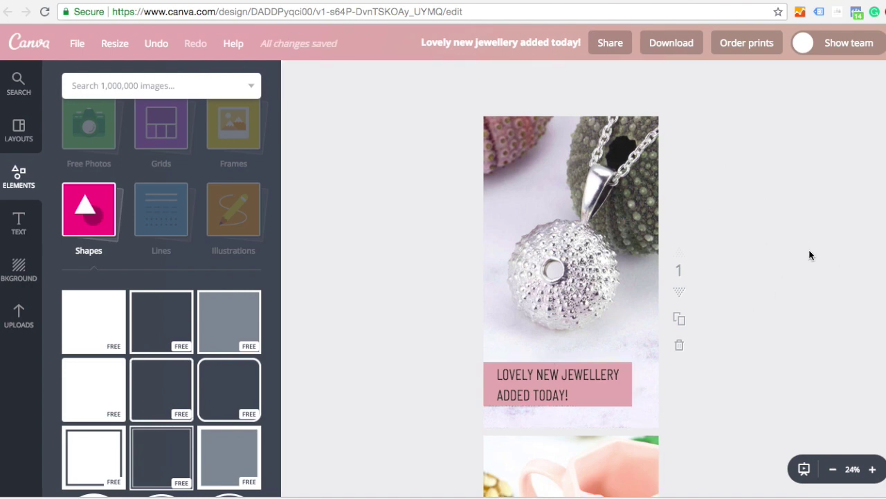
Scroll down to page 2 and select, then deselect, its mug and jewellery photo
scroll(811, 249, "down", 1)
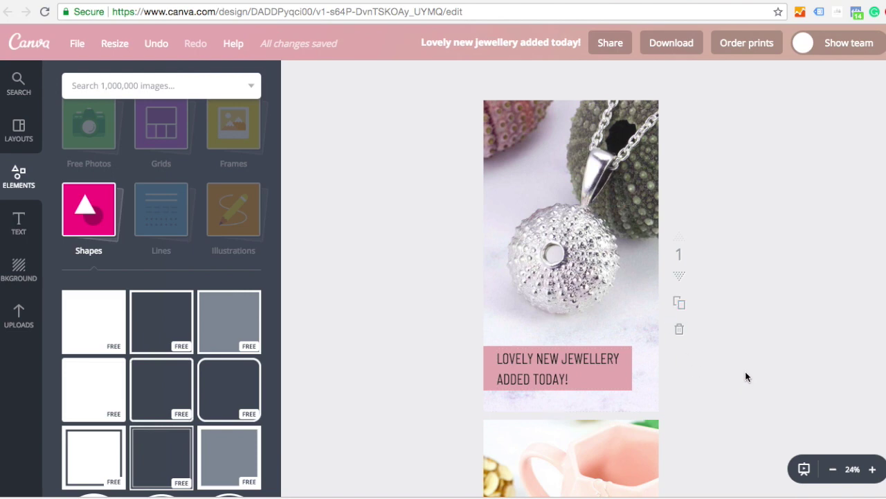
scroll(745, 376, "down", 1)
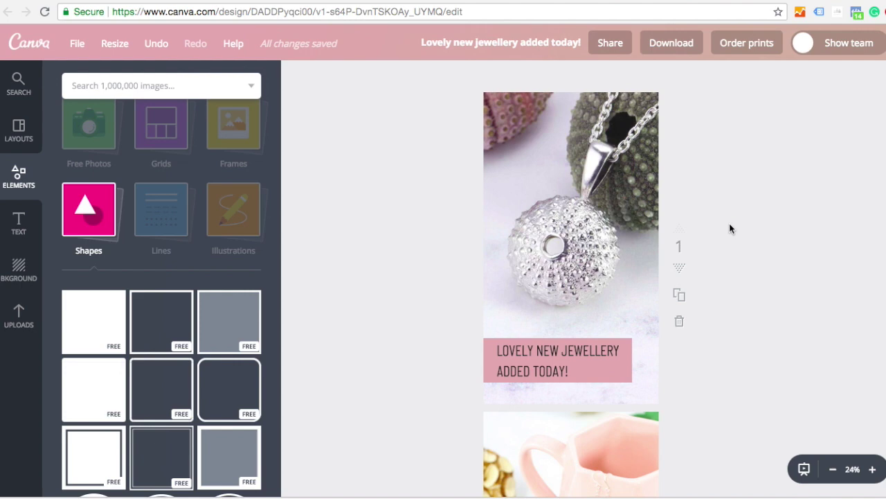
scroll(715, 136, "down", 5)
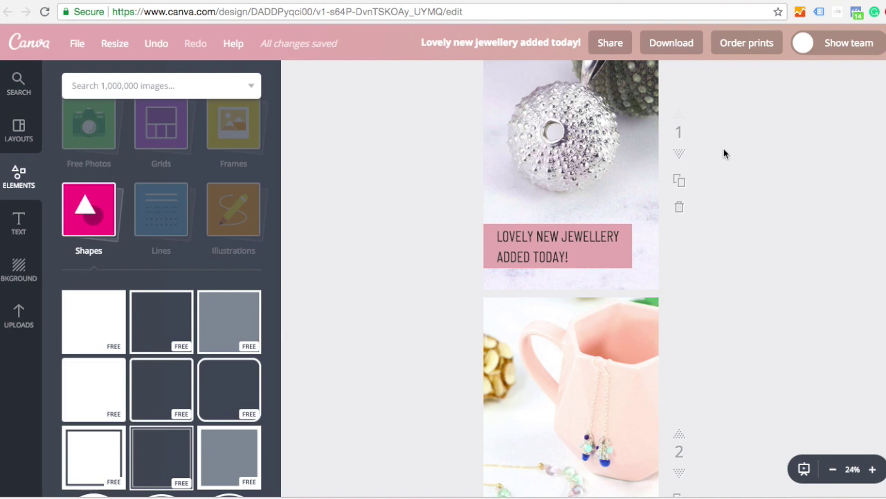
scroll(724, 149, "down", 4)
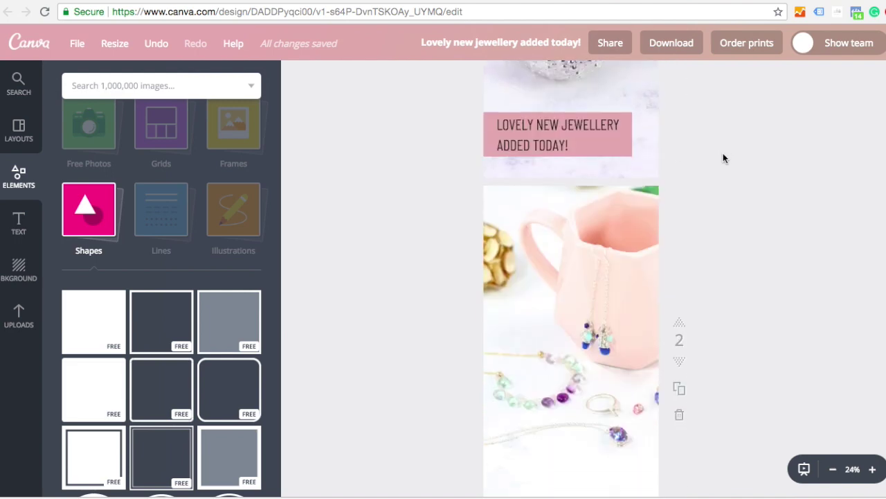
scroll(723, 158, "up", 8)
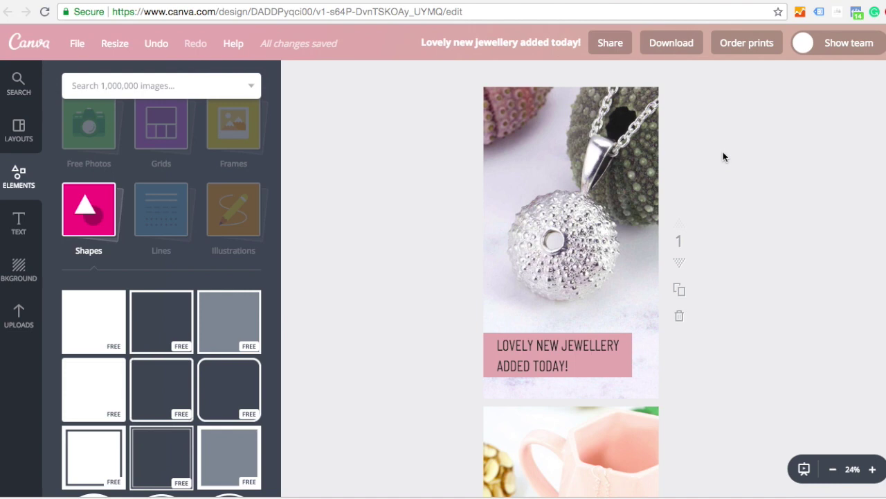
scroll(723, 156, "down", 8)
scroll(729, 174, "down", 5)
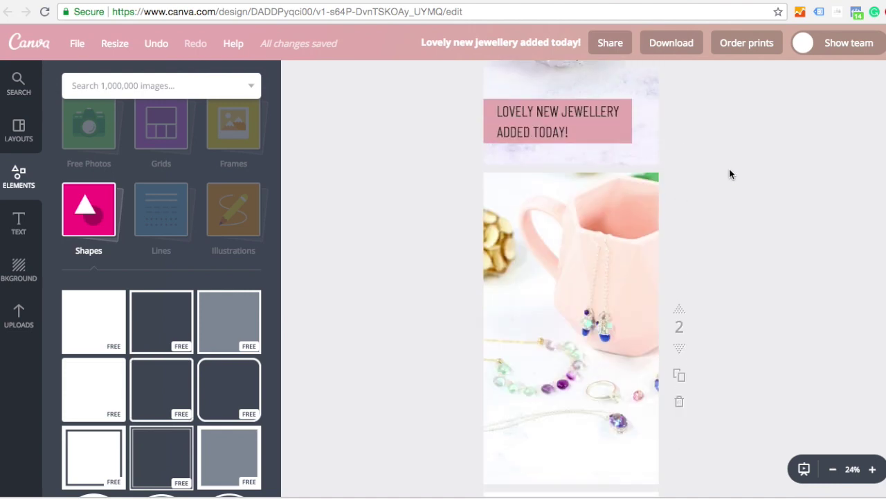
scroll(701, 199, "up", 4)
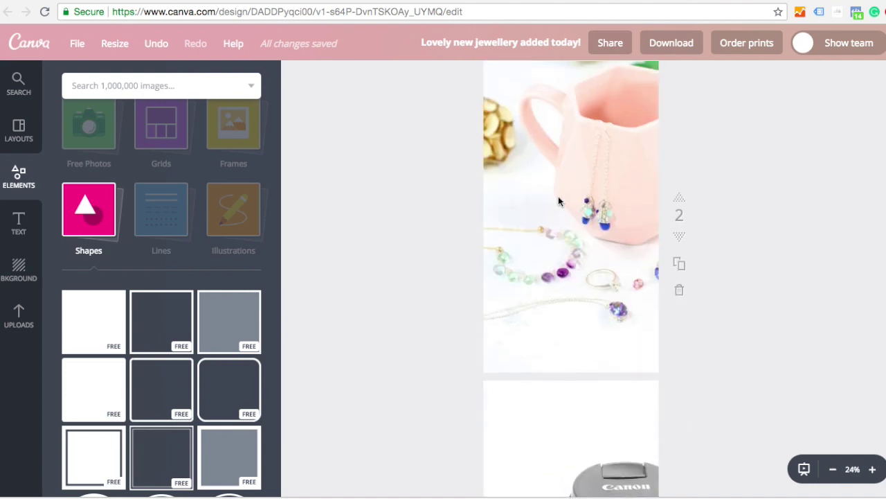
left_click(583, 231)
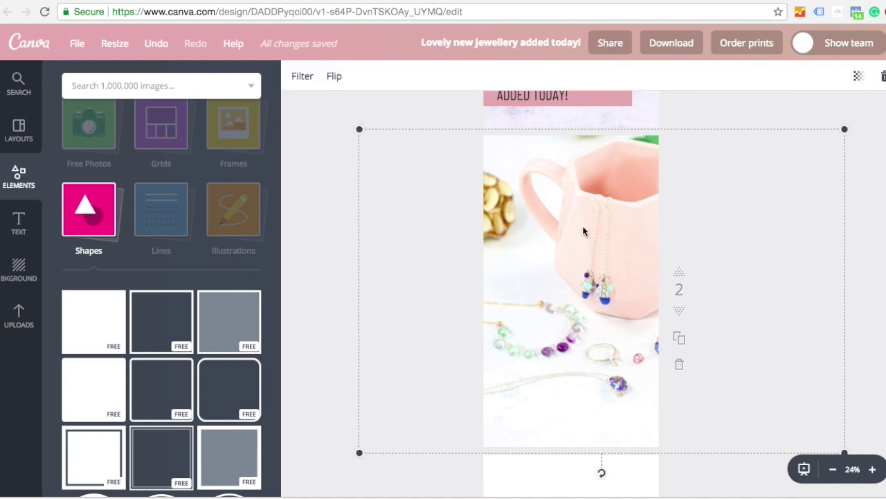
left_click(350, 257)
scroll(145, 193, "up", 2)
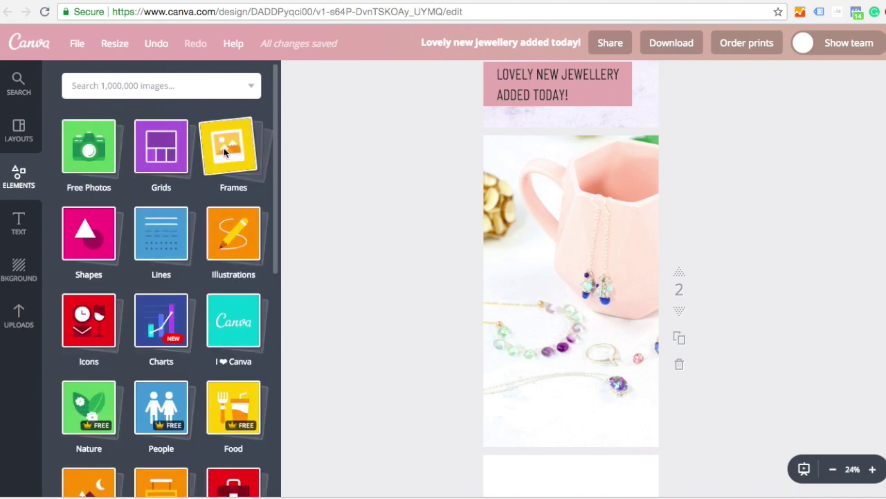
Add the laptop frame from Elements > Frames onto page 2
left_click(224, 147)
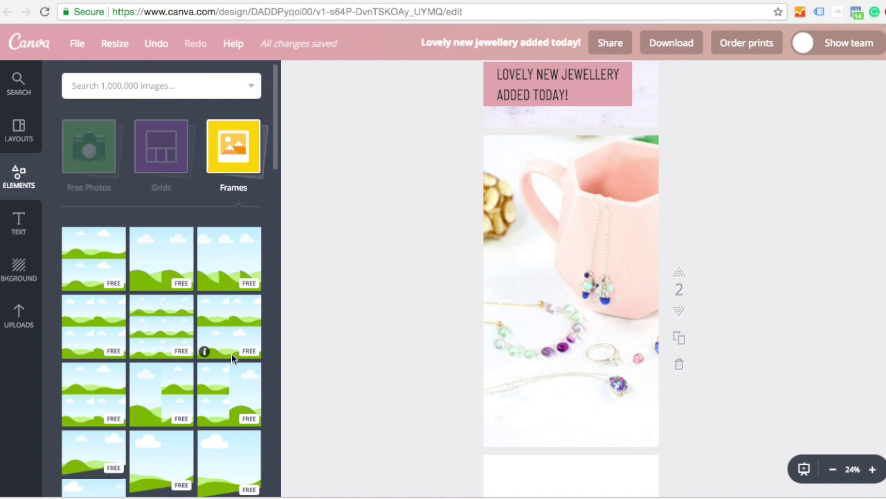
scroll(232, 355, "down", 8)
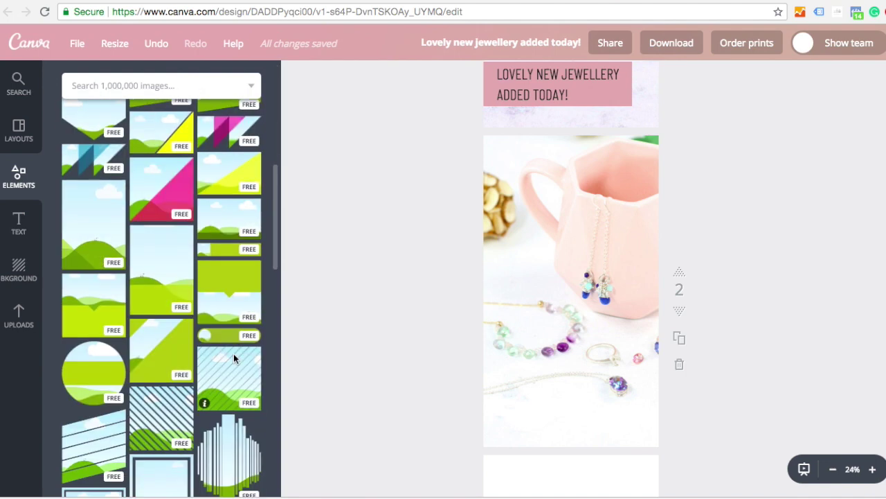
scroll(233, 358, "down", 3)
scroll(234, 358, "down", 1)
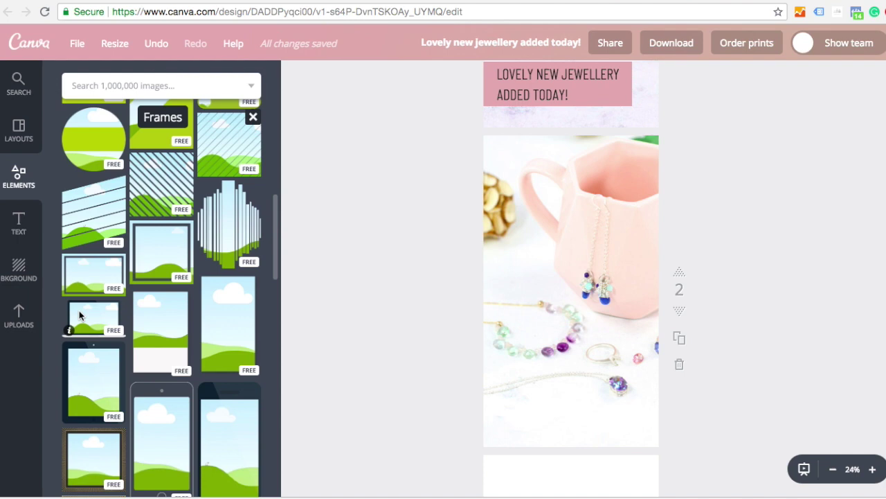
left_click_drag(84, 320, 558, 214)
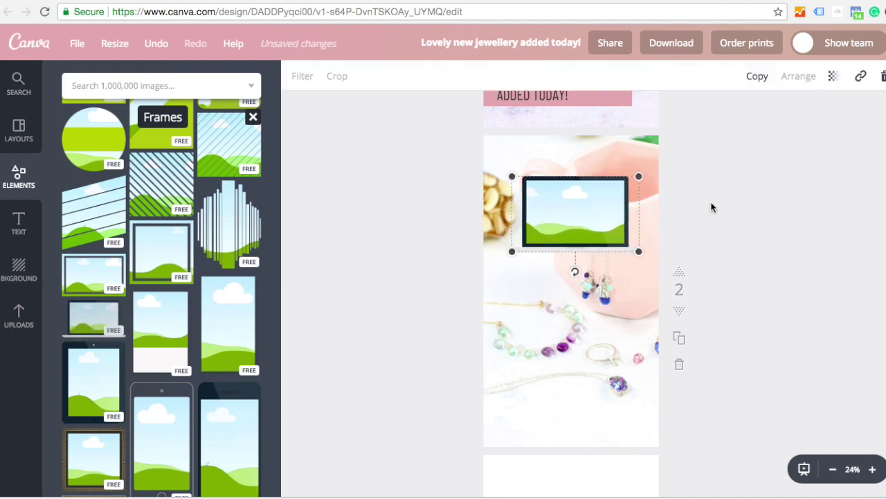
left_click_drag(575, 337, 744, 238)
left_click(539, 343)
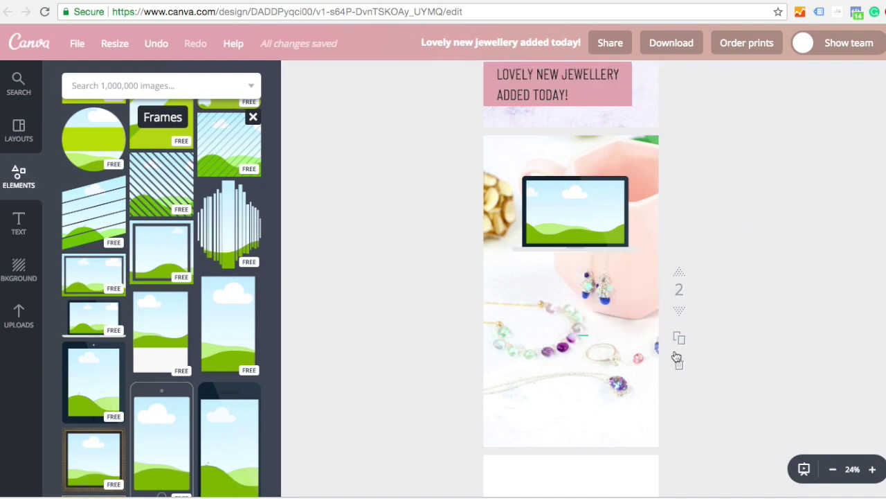
Drop page 2's jewellery photo into the laptop frame, then enlarge and centre the frame
mouse_move(579, 335)
left_mouse_down()
mouse_move(733, 360)
mouse_move(581, 338)
left_mouse_up()
left_click(540, 343)
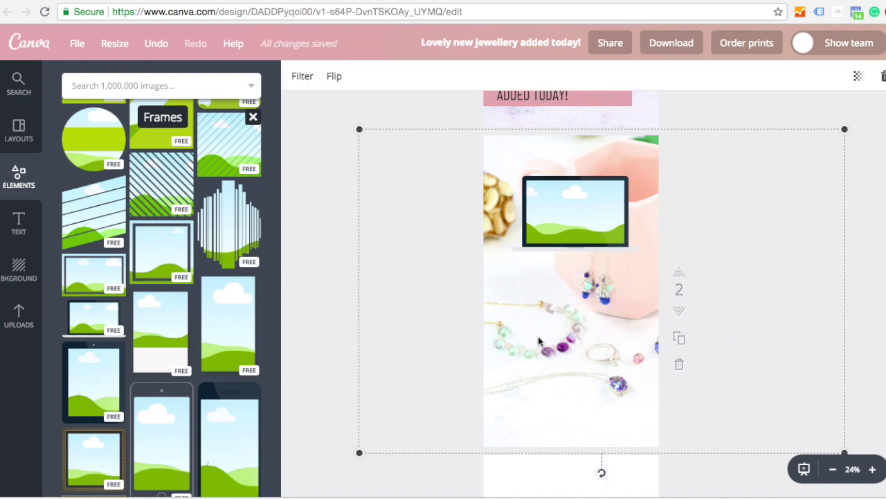
left_click_drag(634, 295, 568, 220)
left_click_drag(581, 440, 744, 267)
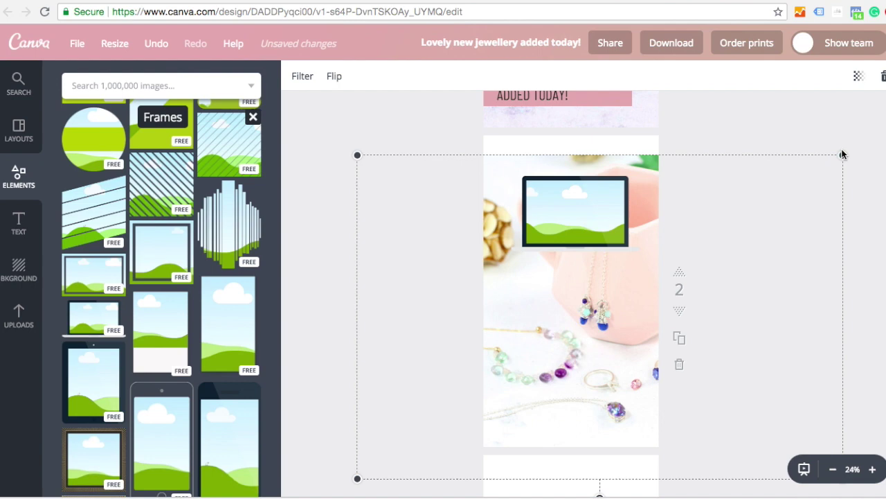
left_click_drag(840, 155, 499, 347)
left_click_drag(499, 409, 598, 205)
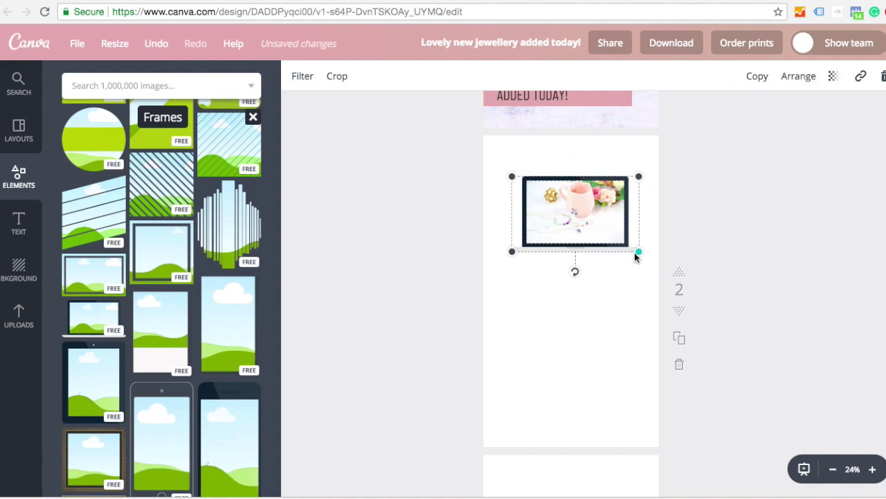
left_click_drag(639, 253, 671, 266)
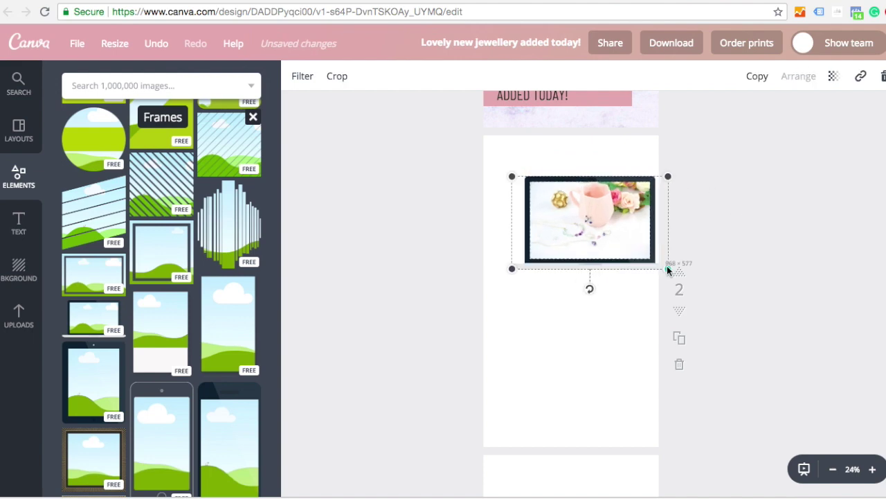
left_click(714, 212)
left_click_drag(622, 241, 602, 251)
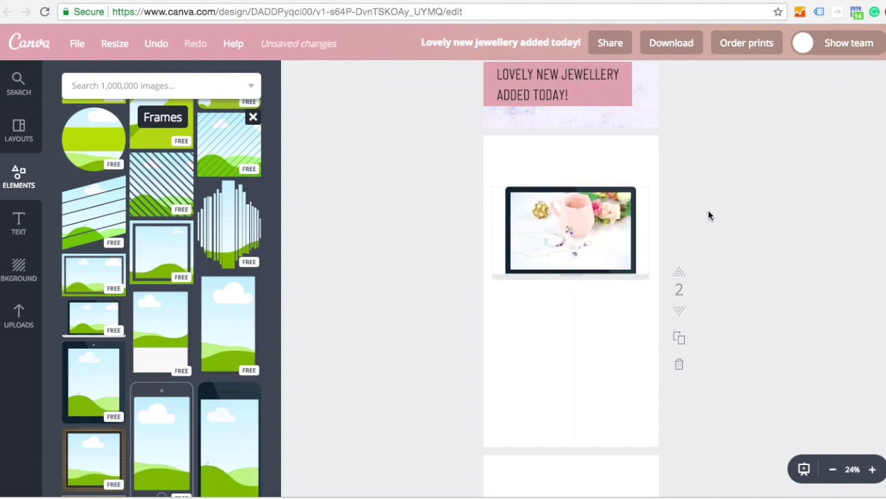
Add a pink line from Elements > Lines just below the laptop frame on page 2
scroll(198, 309, "down", 2)
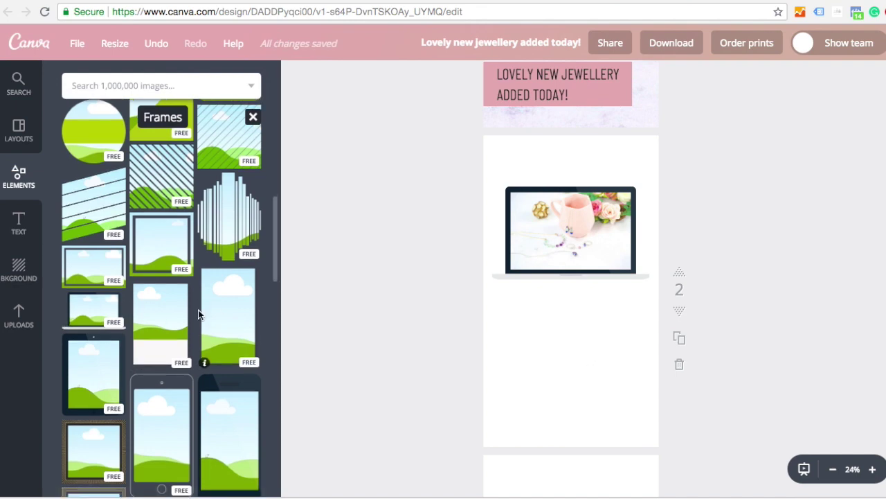
scroll(199, 310, "down", 6)
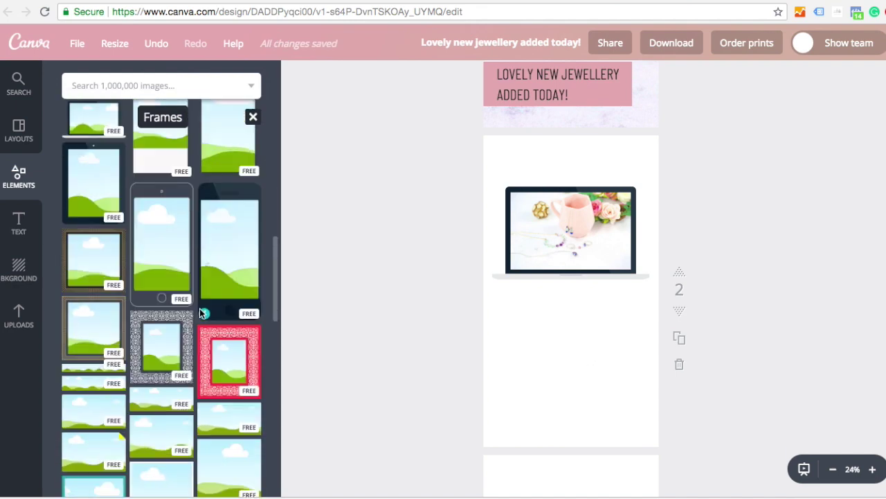
scroll(200, 310, "down", 3)
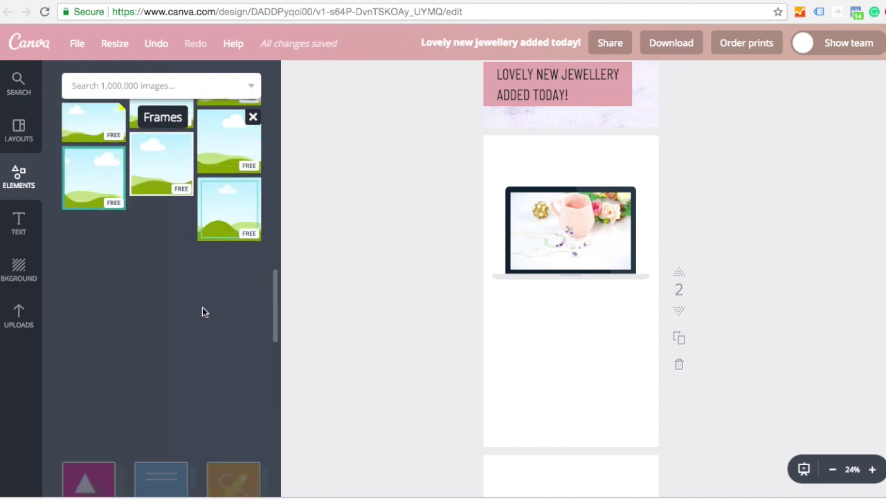
scroll(202, 310, "up", 5)
scroll(208, 305, "up", 6)
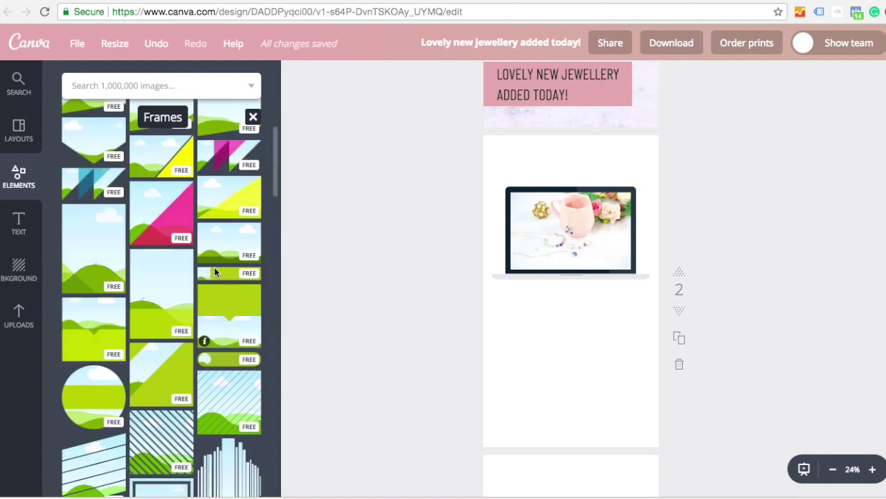
scroll(214, 272, "up", 5)
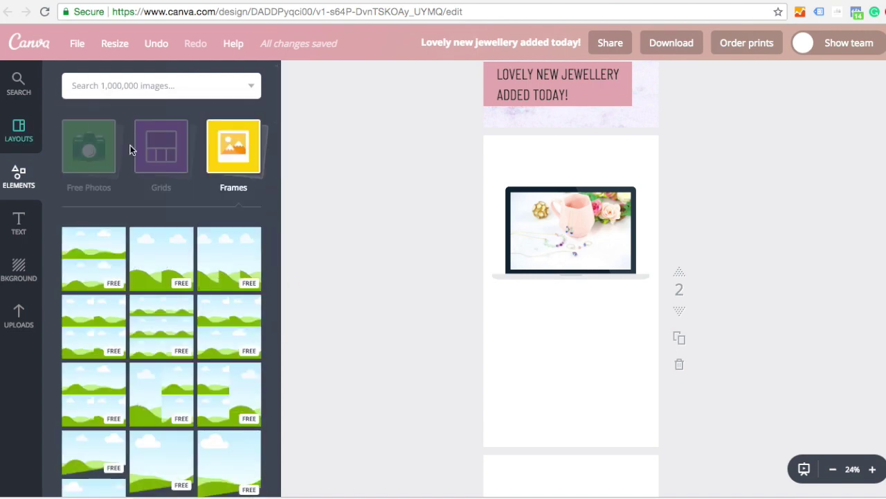
left_click(219, 149)
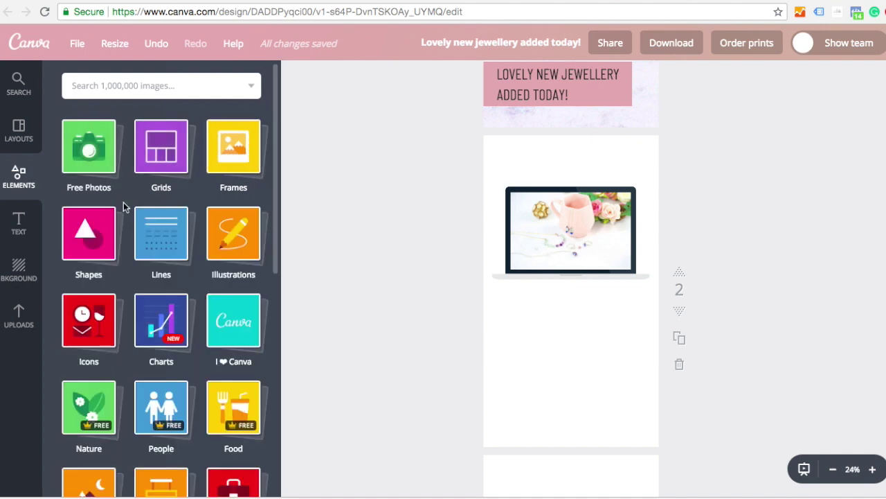
scroll(199, 193, "down", 2)
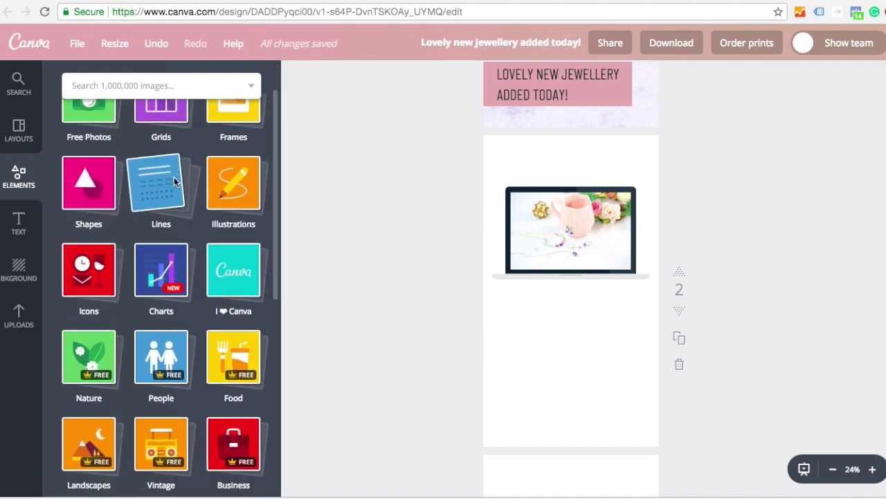
left_click(172, 177)
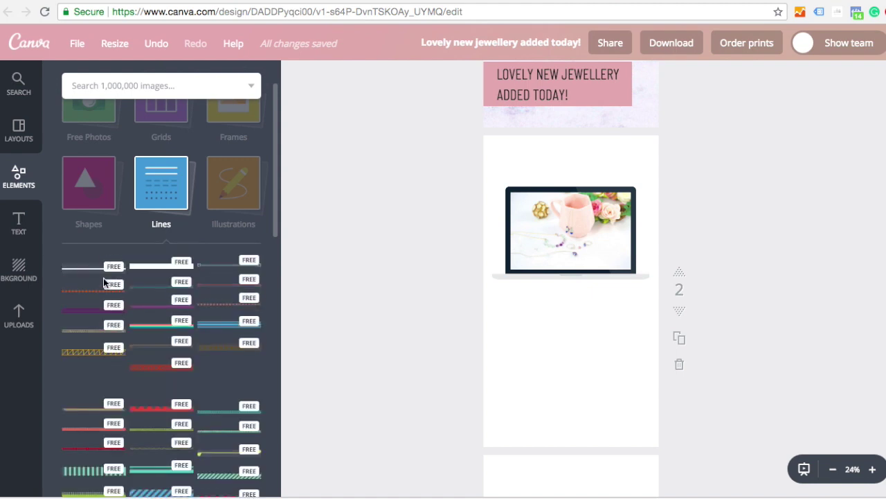
left_click_drag(96, 274, 578, 316)
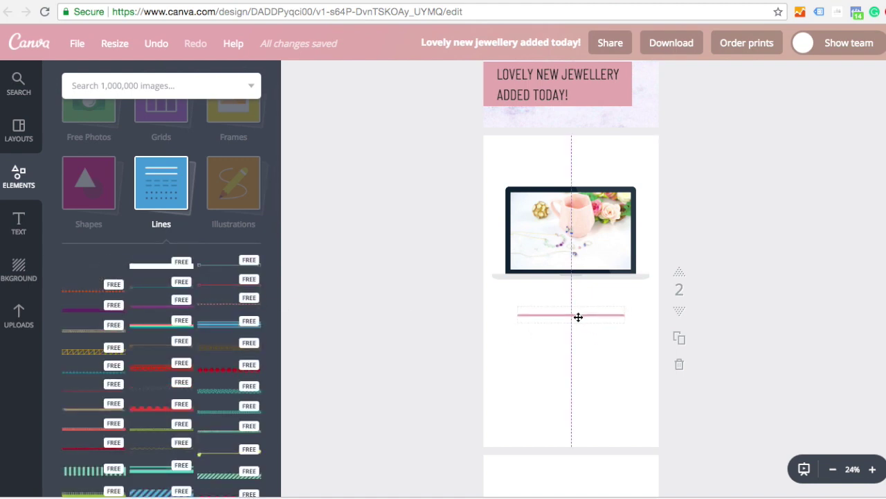
left_click(580, 411)
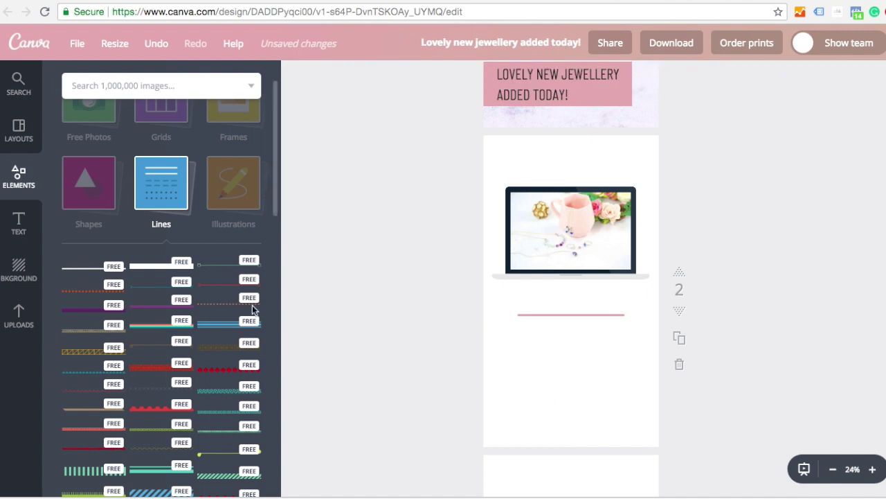
Go back to all element categories, scroll the design down, and show the uploaded photos
left_click(159, 187)
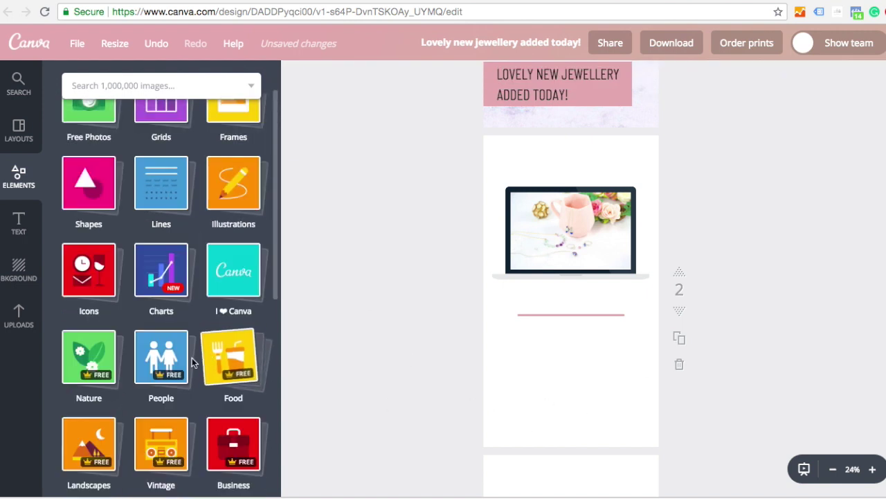
scroll(187, 355, "down", 5)
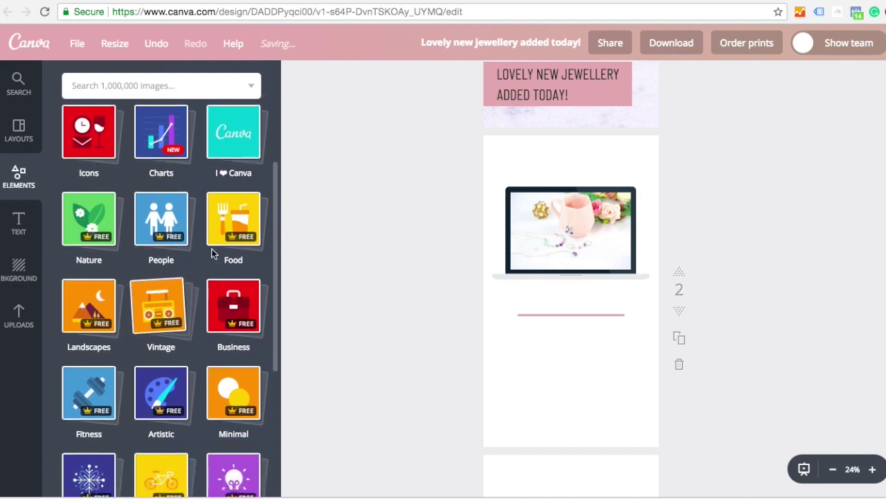
scroll(224, 281, "down", 6)
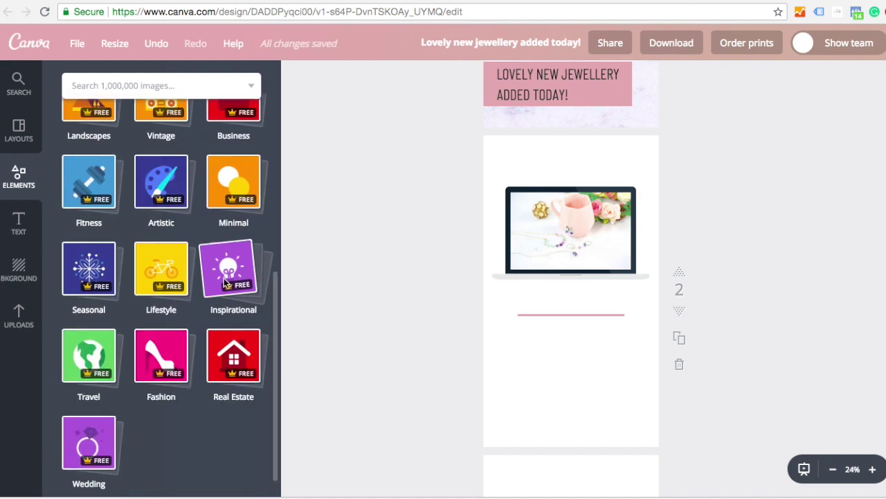
scroll(222, 272, "up", 12)
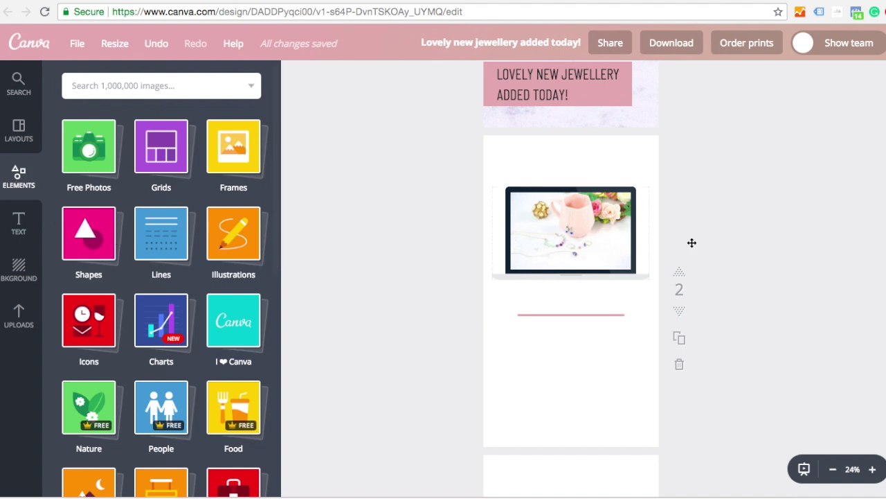
scroll(683, 315, "down", 3)
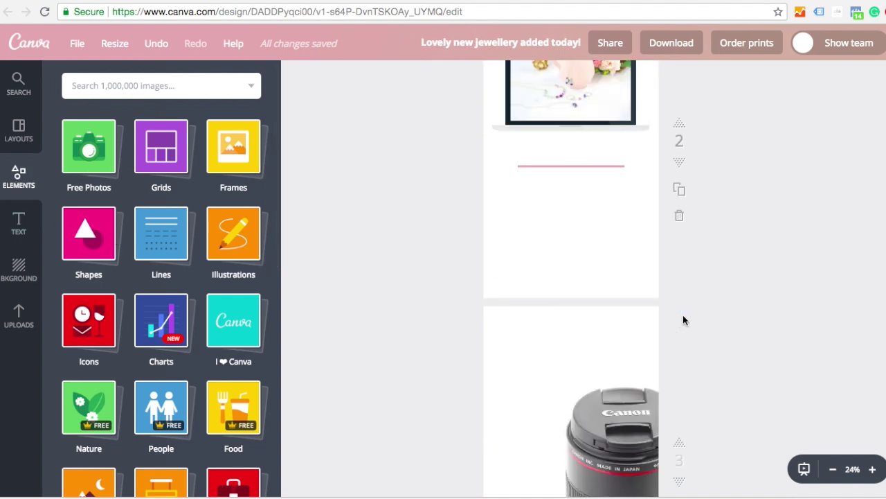
scroll(683, 315, "down", 7)
scroll(685, 306, "up", 5)
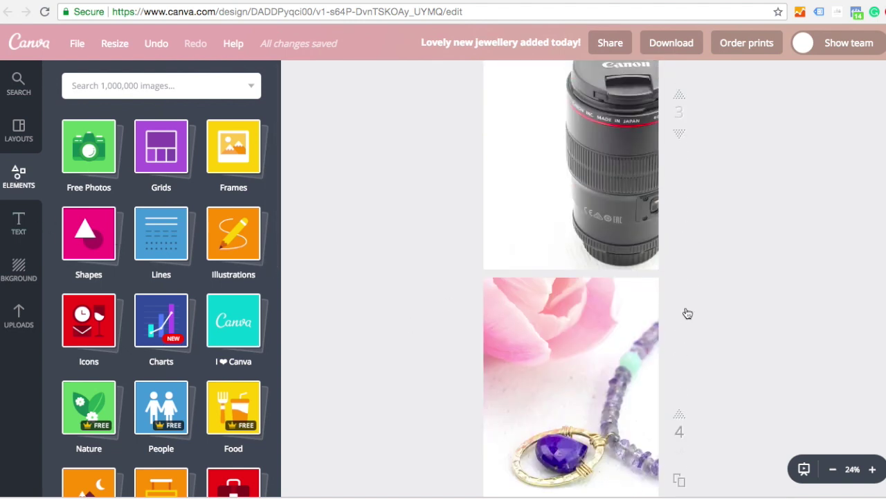
scroll(685, 309, "up", 3)
scroll(688, 305, "down", 1)
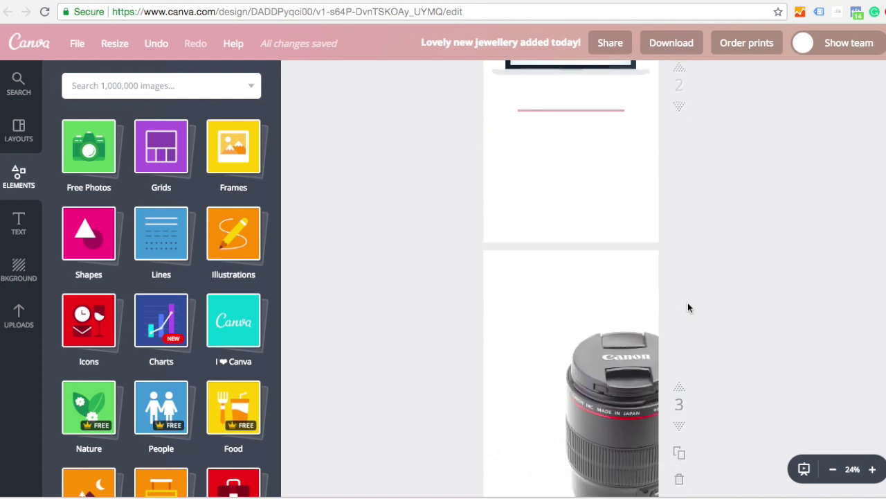
scroll(688, 305, "down", 8)
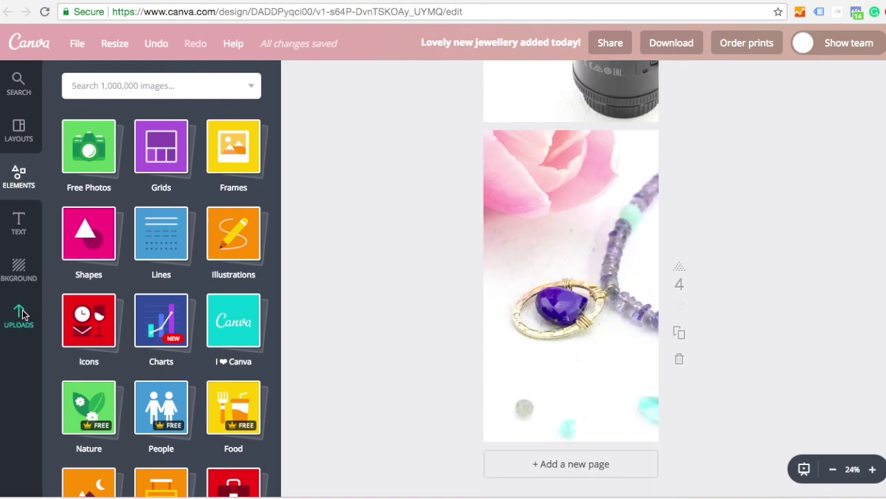
left_click(19, 315)
Browse the uploaded images and the Logos folder
scroll(208, 293, "down", 15)
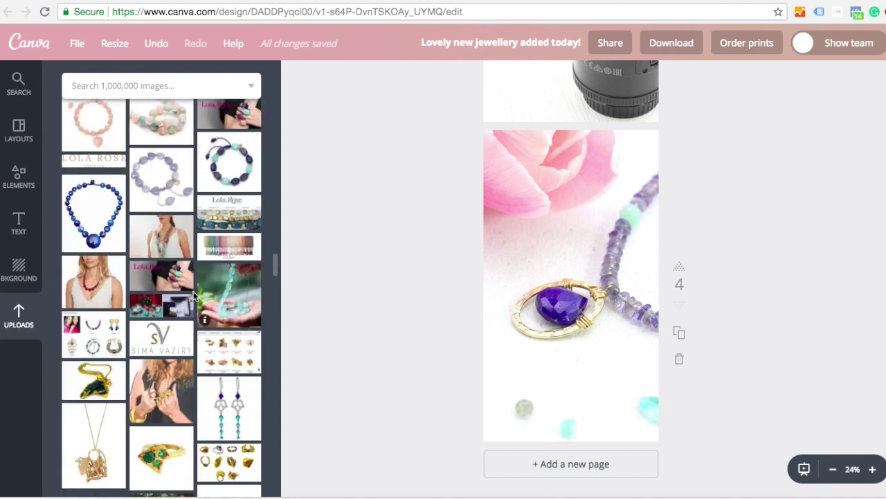
scroll(192, 290, "up", 15)
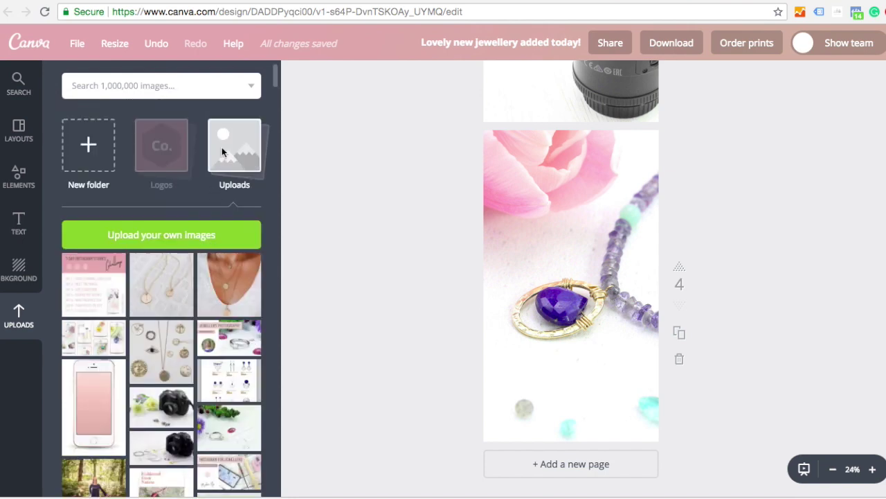
left_click(223, 148)
left_click(162, 146)
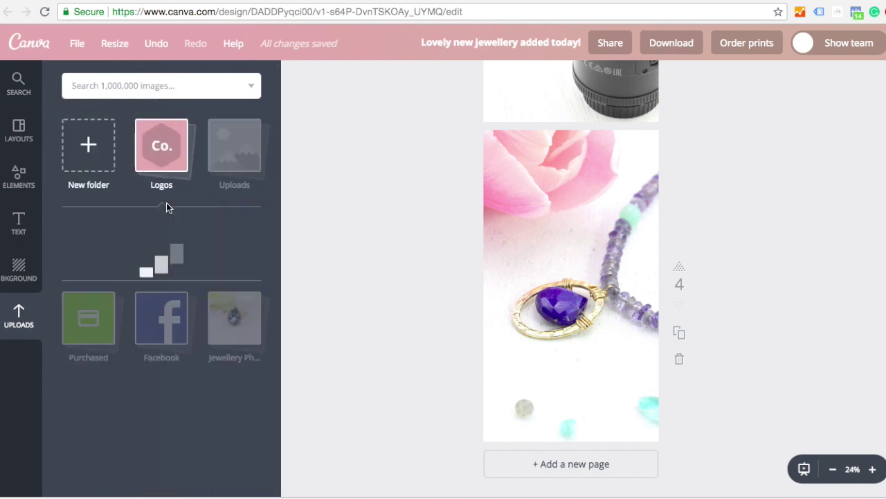
Duplicate page 2 as a new page 3 and select its laptop image and pink line together
scroll(223, 329, "down", 5)
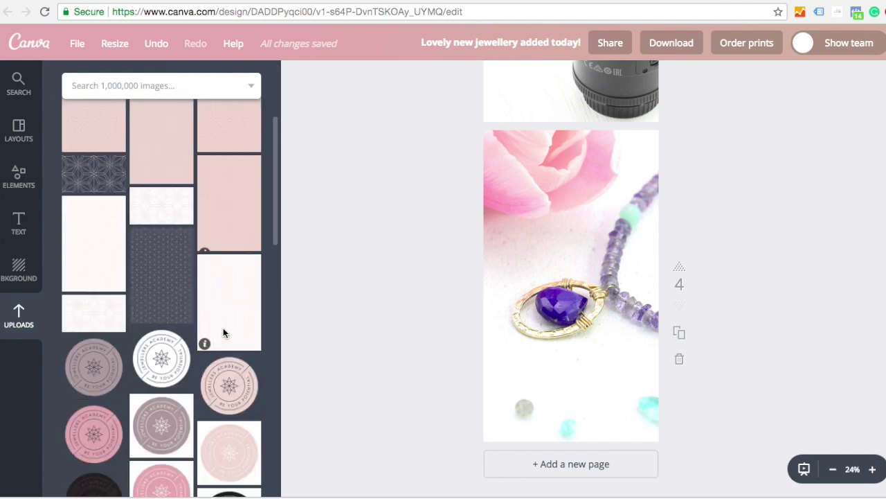
scroll(223, 327, "up", 5)
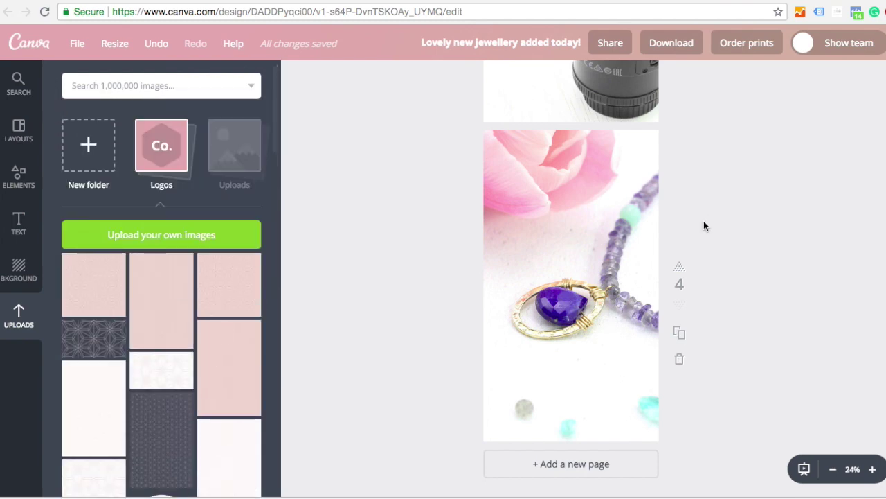
scroll(704, 220, "up", 5)
scroll(703, 220, "up", 3)
scroll(700, 233, "down", 1)
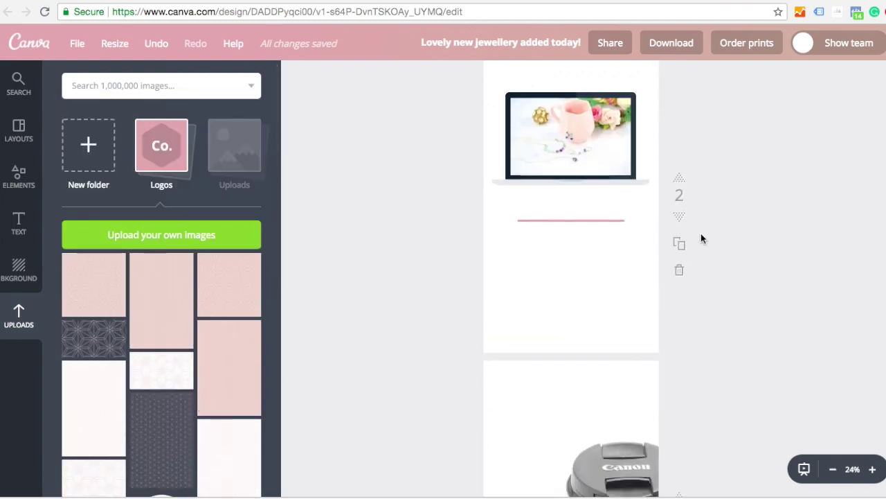
left_click(678, 212)
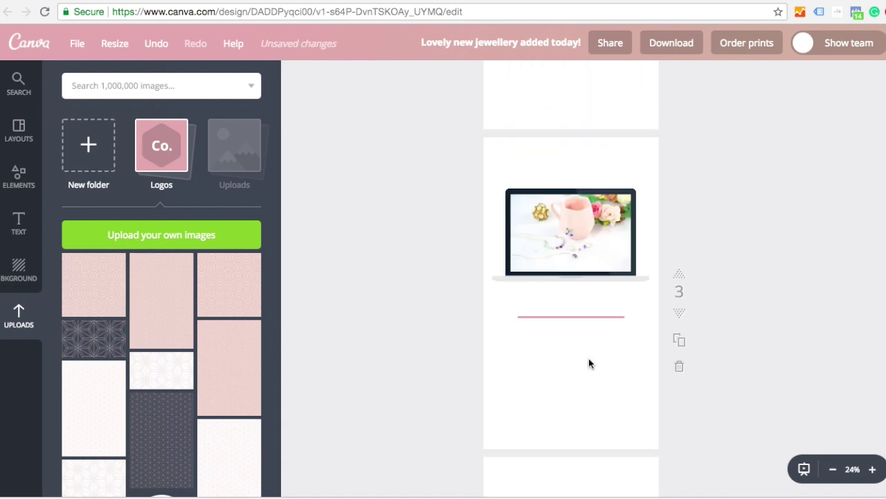
left_click_drag(428, 141, 614, 256)
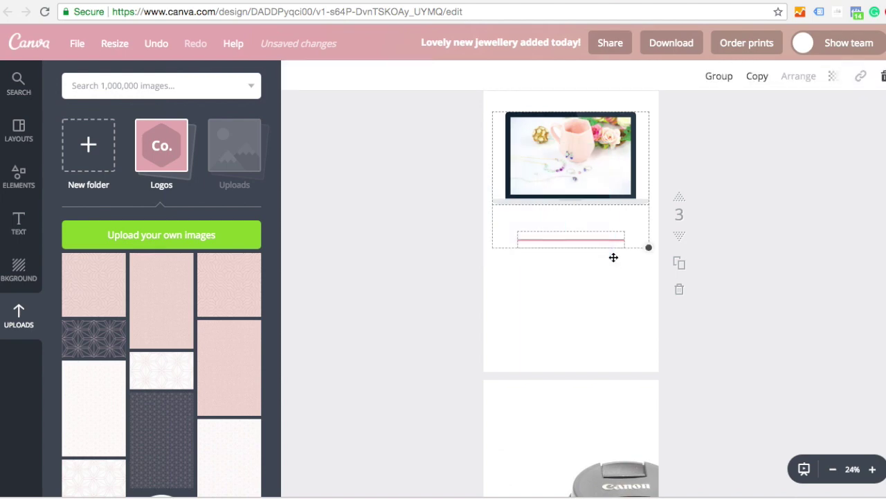
Delete the laptop and pink line on page 3 and stretch the pink geometric pattern across it
key("Delete")
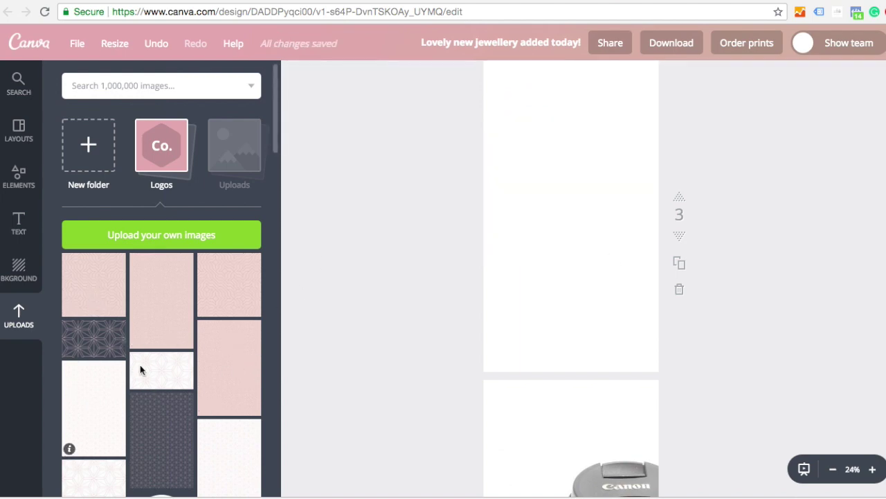
left_click_drag(104, 277, 570, 219)
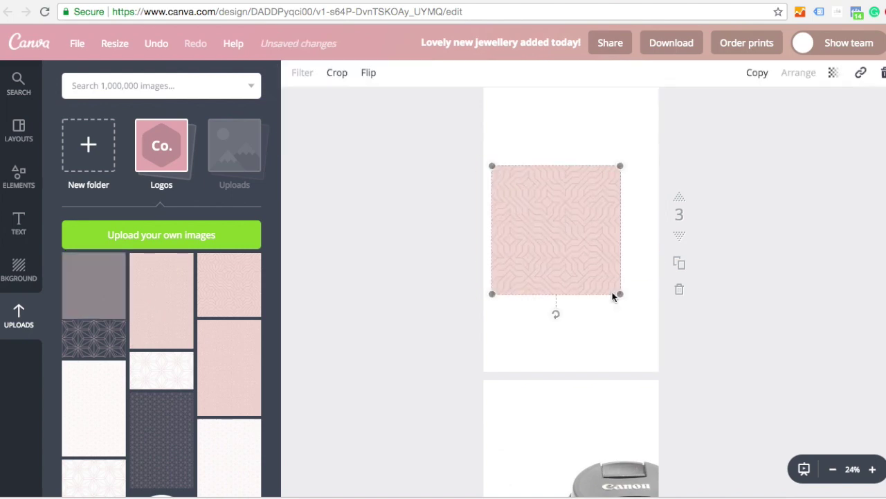
left_click_drag(619, 297, 716, 389)
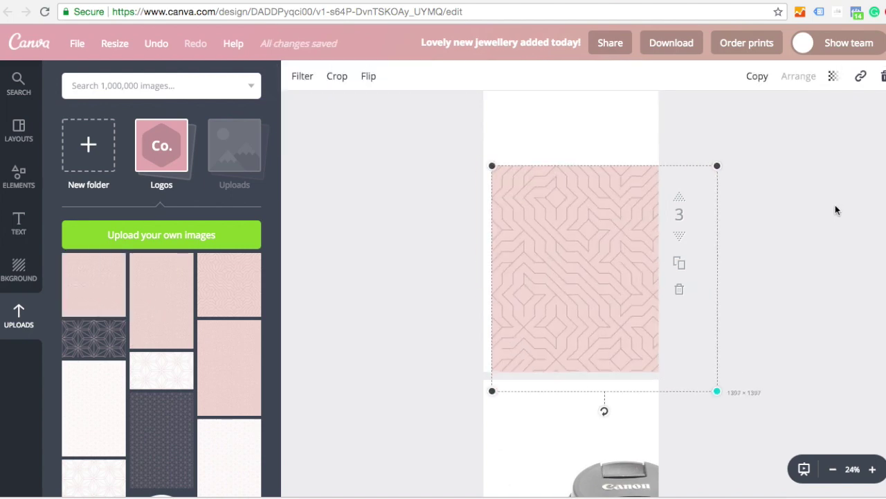
left_click(716, 390)
left_click(498, 173)
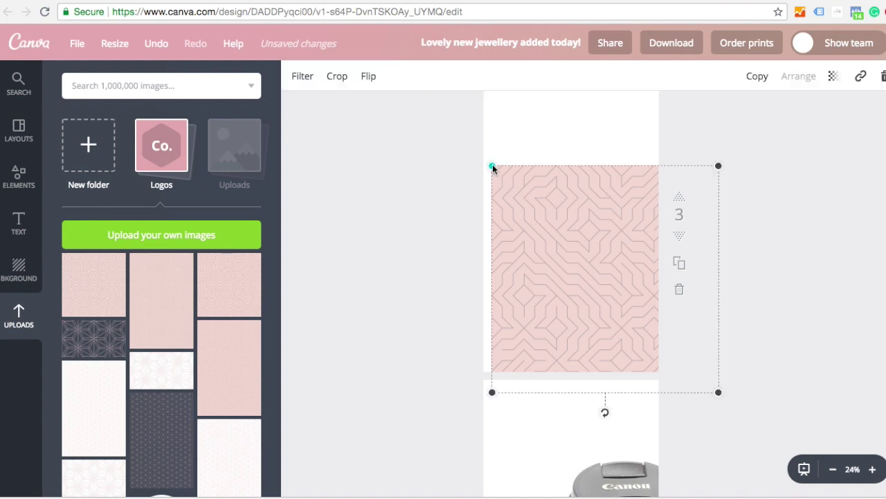
left_click_drag(493, 168, 464, 136)
left_click(745, 238)
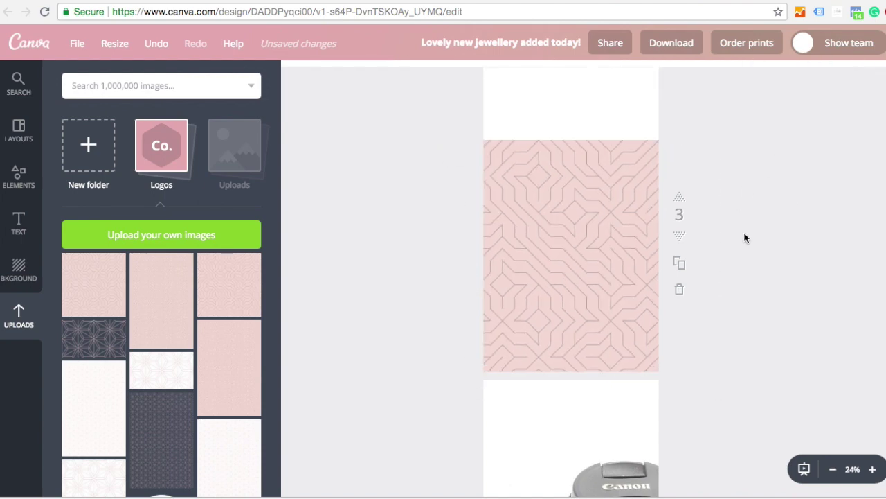
Drag the silver ring photo from the Uploads folder onto the top of the patterned page
scroll(746, 237, "up", 2)
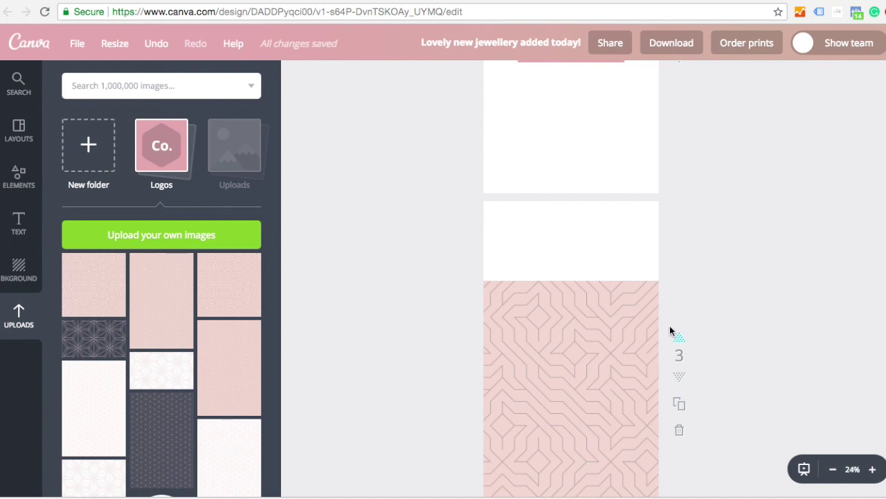
scroll(670, 326, "down", 3)
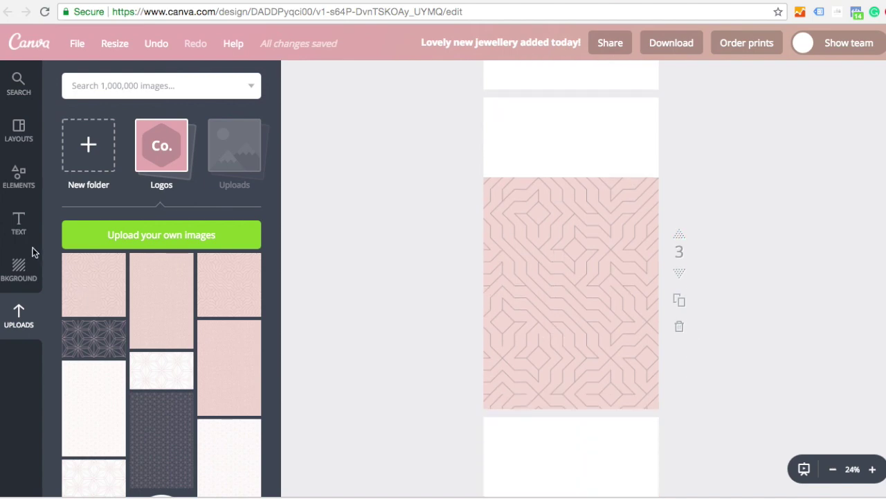
left_click(24, 279)
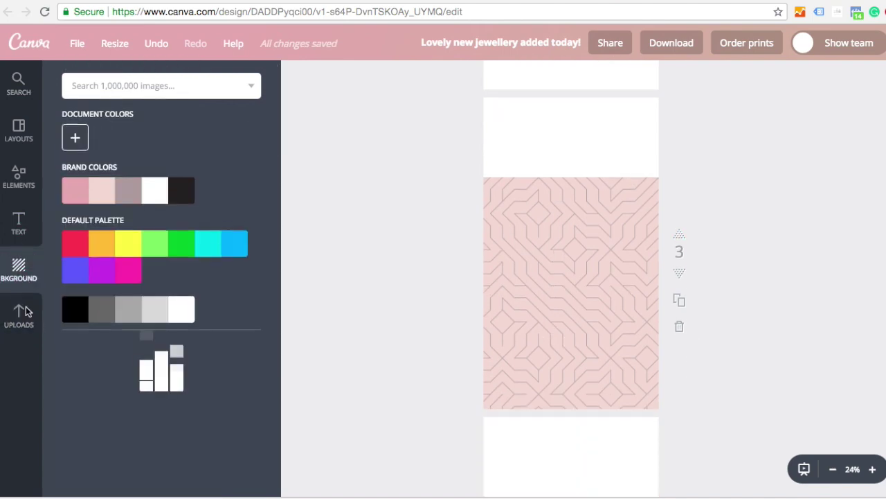
left_click(19, 315)
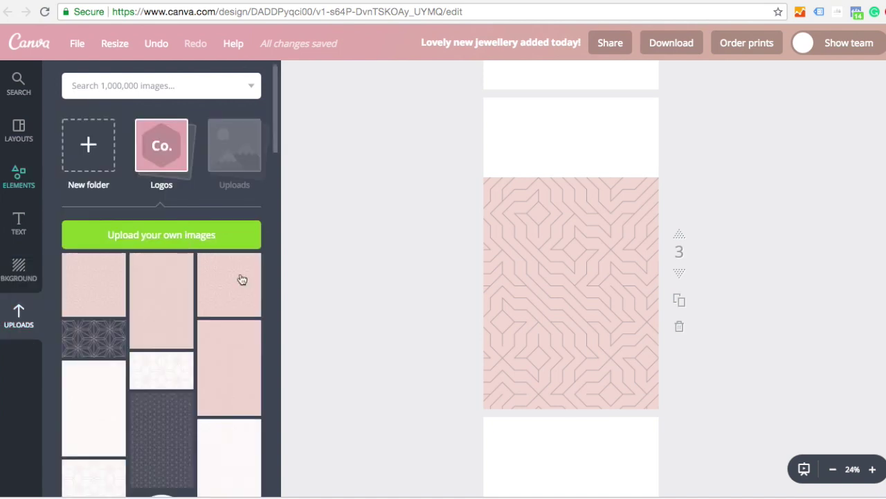
left_click(230, 146)
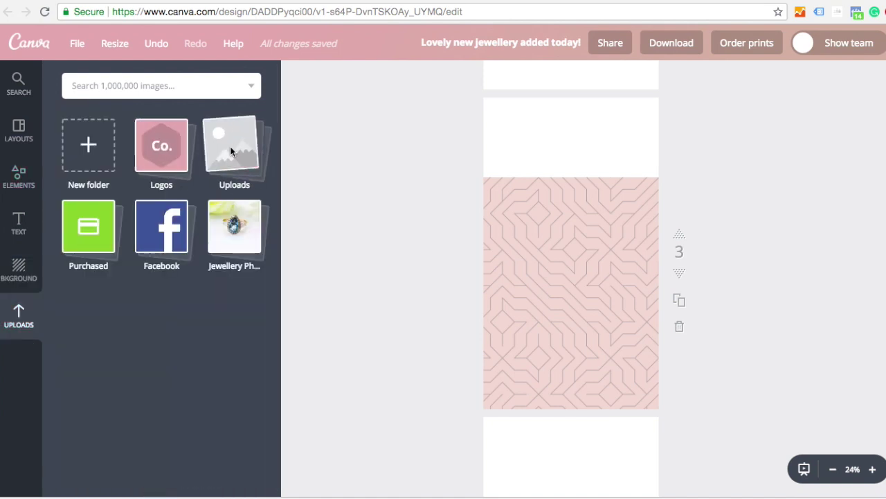
left_click(230, 146)
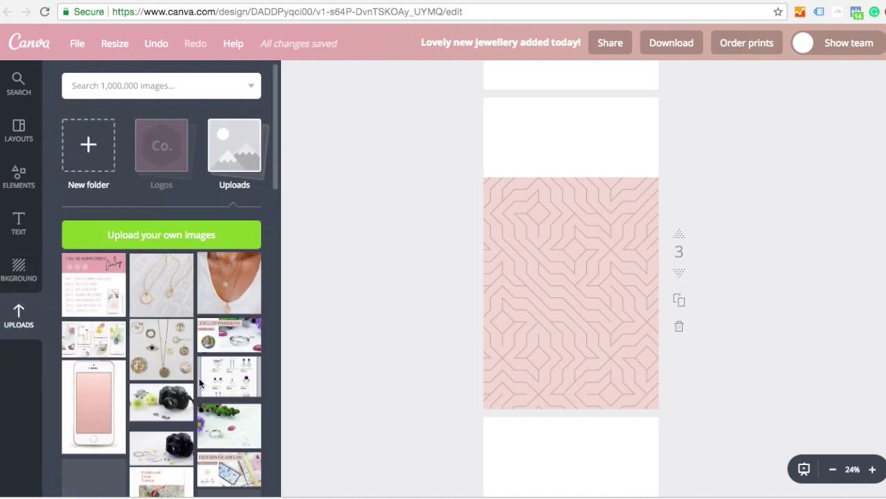
scroll(198, 377, "down", 2)
scroll(199, 383, "down", 8)
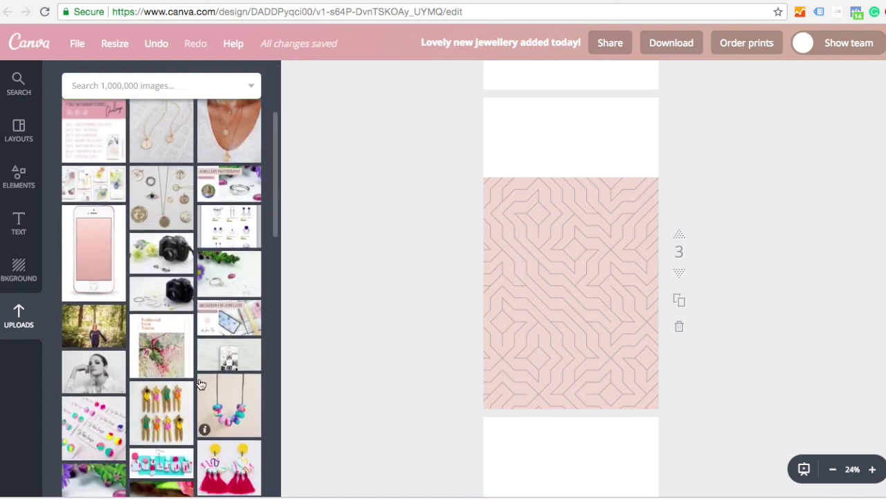
scroll(200, 378, "up", 3)
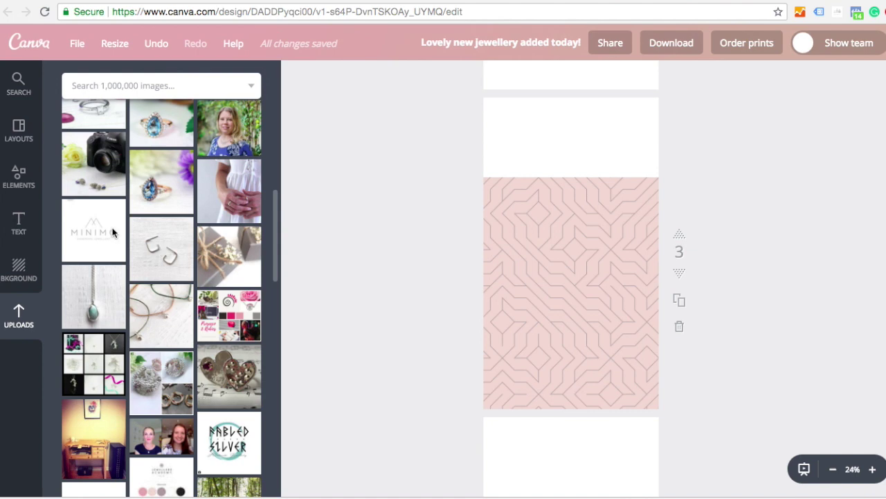
scroll(113, 228, "up", 1)
left_click_drag(115, 159, 554, 191)
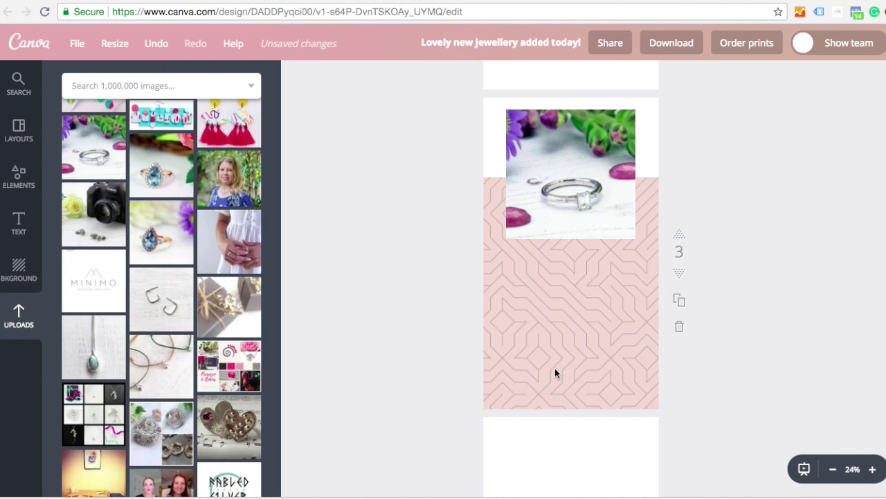
scroll(762, 405, "down", 1)
Set the download file type to JPG with All pages selected, then close the download panel
scroll(703, 380, "down", 10)
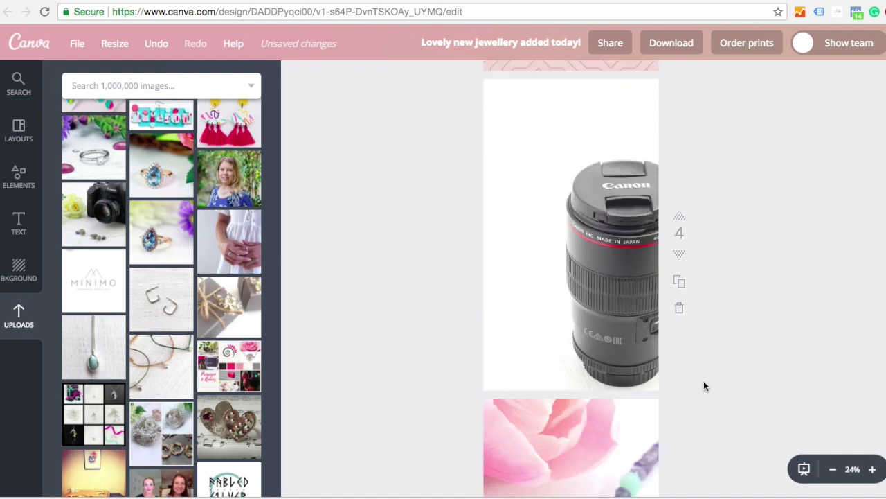
scroll(698, 380, "up", 20)
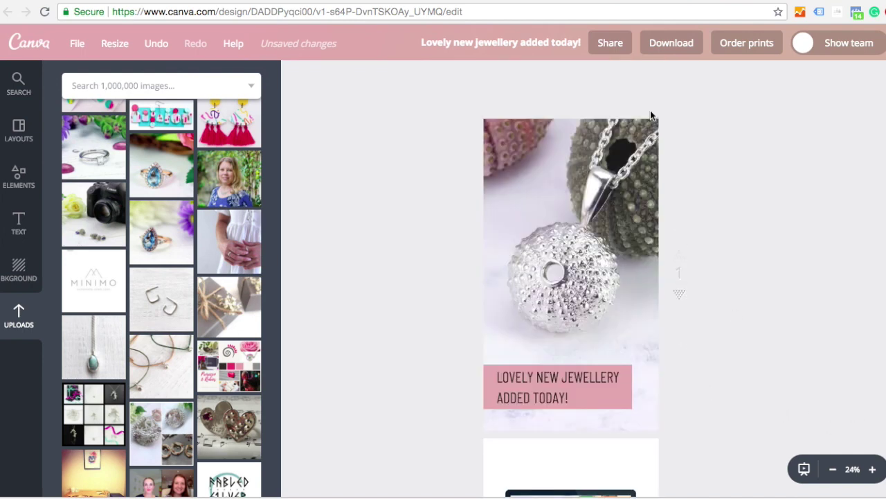
left_click(670, 42)
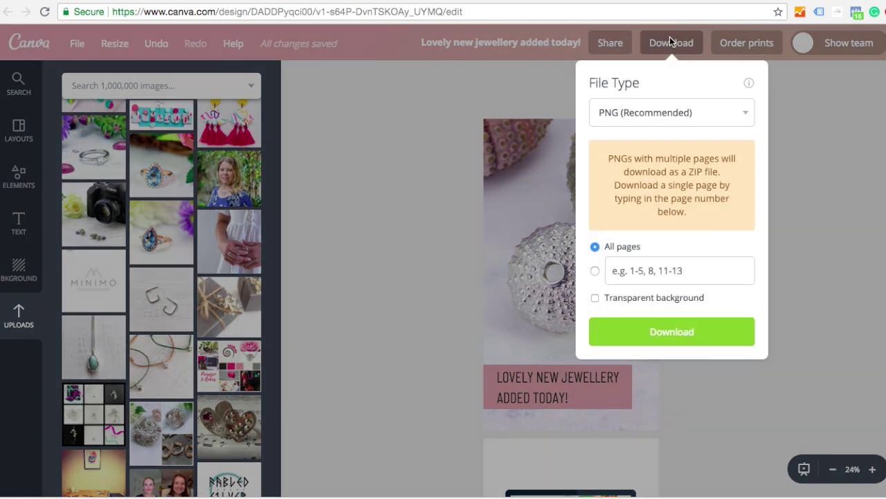
left_click(672, 112)
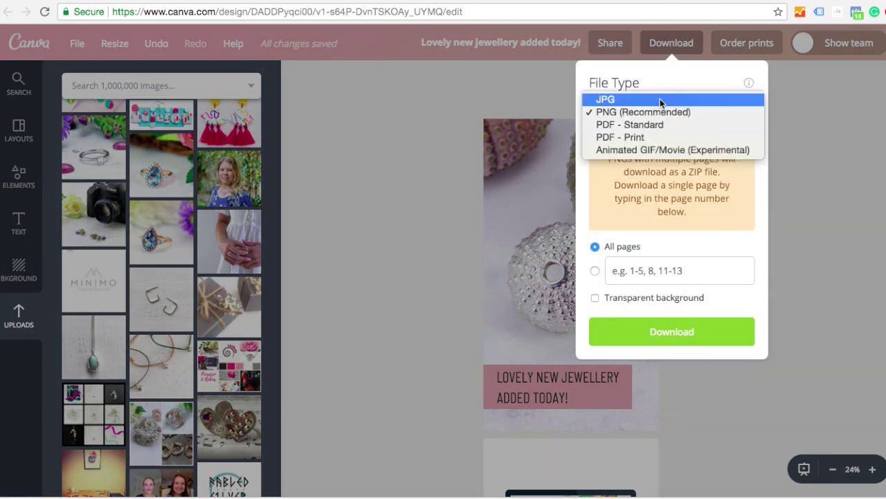
left_click(660, 101)
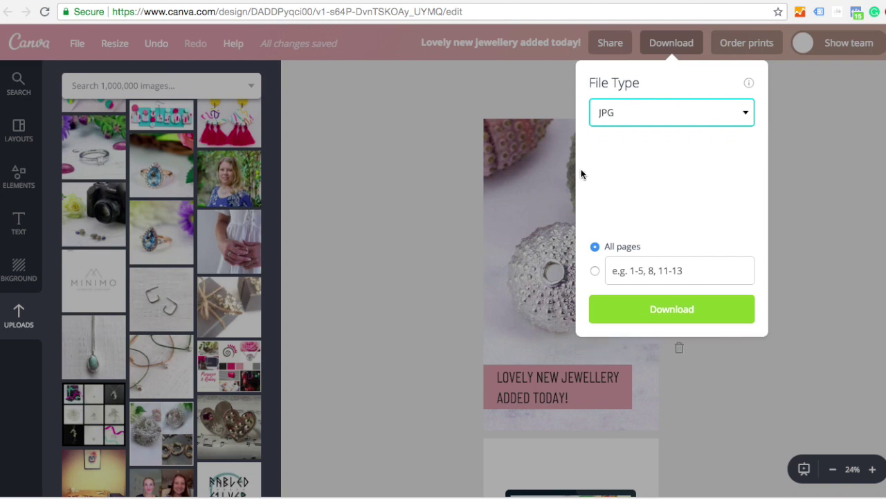
left_click(595, 272)
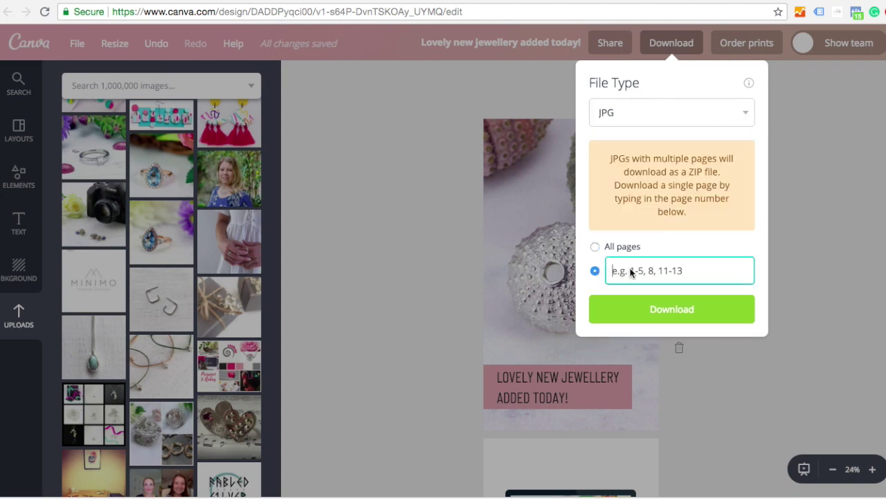
left_click(596, 247)
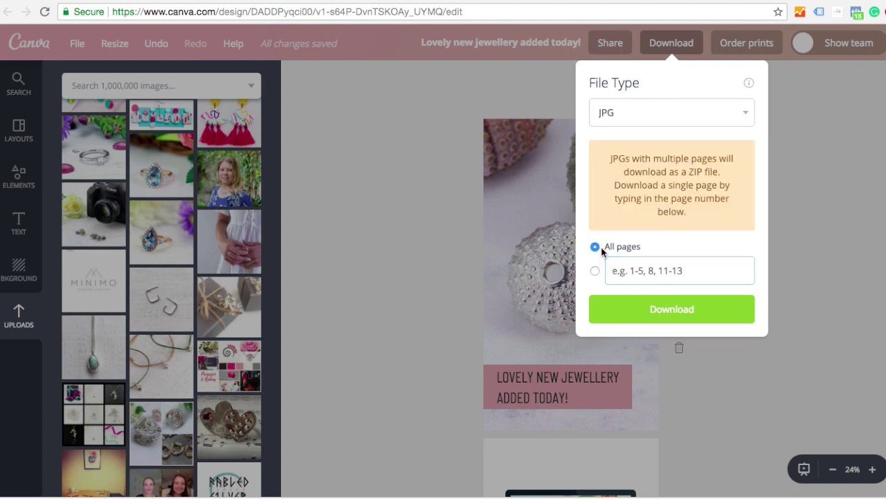
left_click(394, 260)
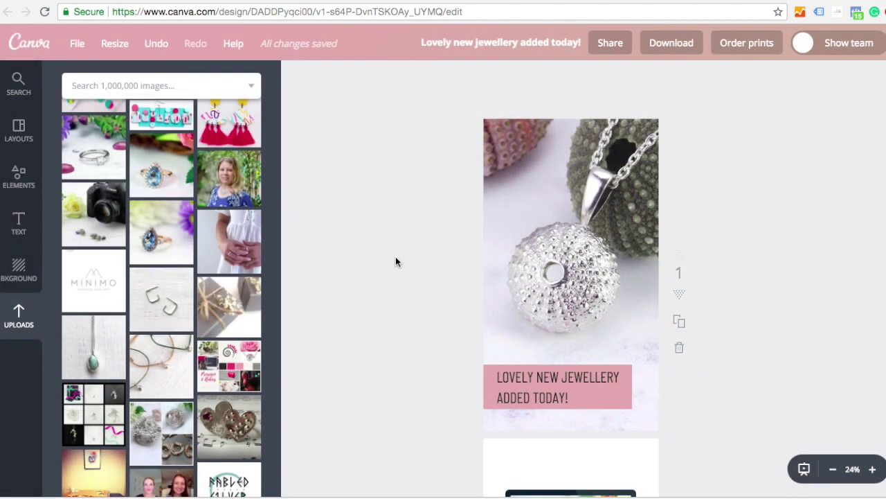
scroll(395, 261, "down", 2)
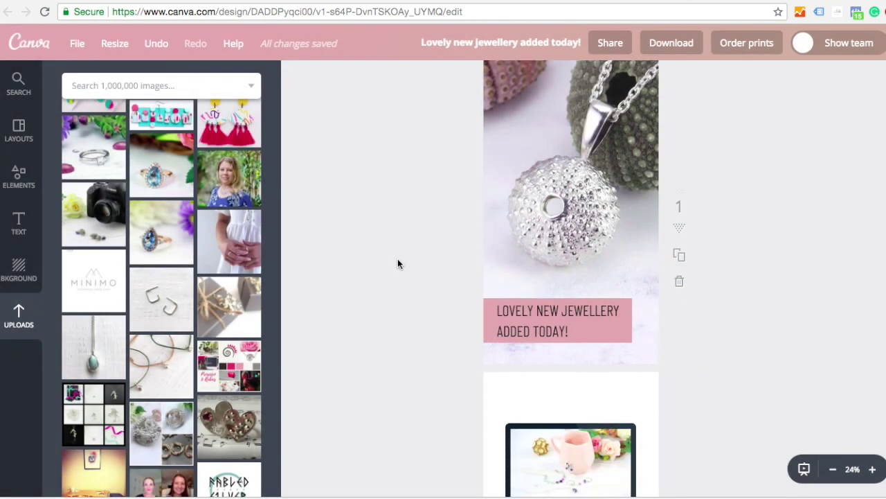
scroll(398, 262, "up", 2)
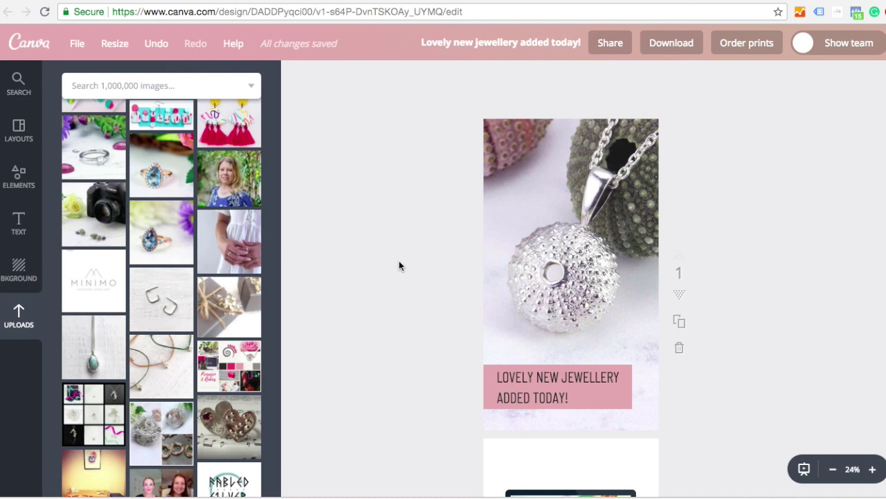